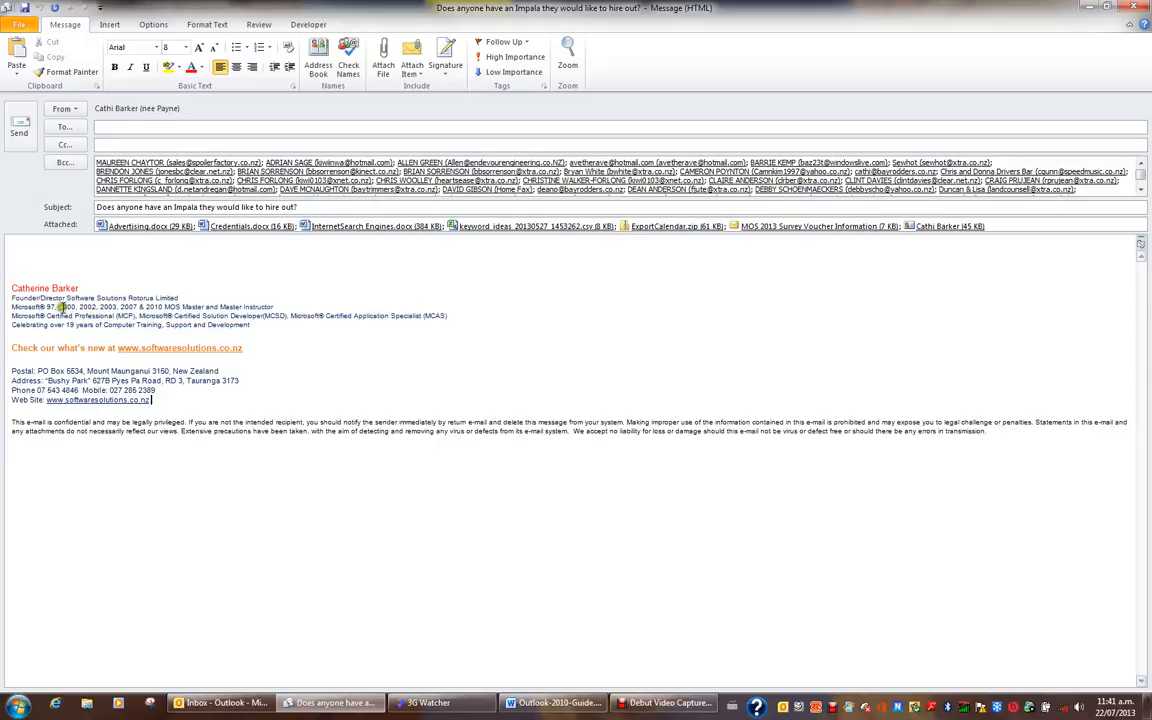
Switch the message's signature to CB-BR and back to CB-SS.
right_click(73, 305)
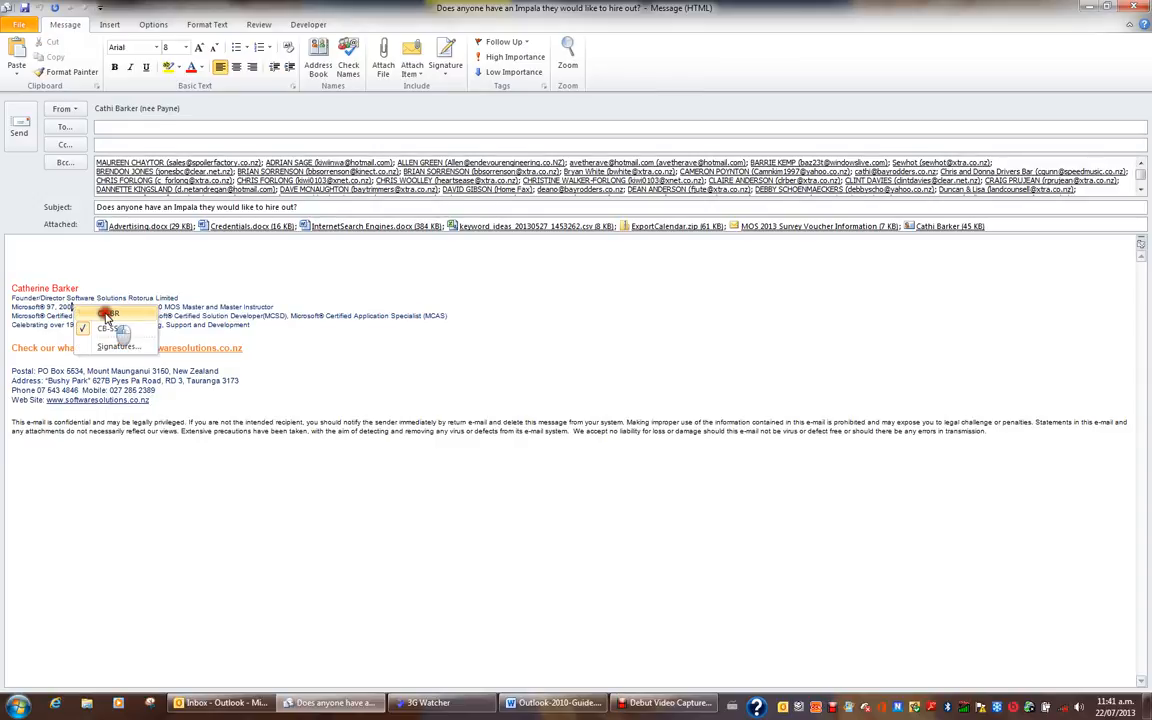
click(107, 315)
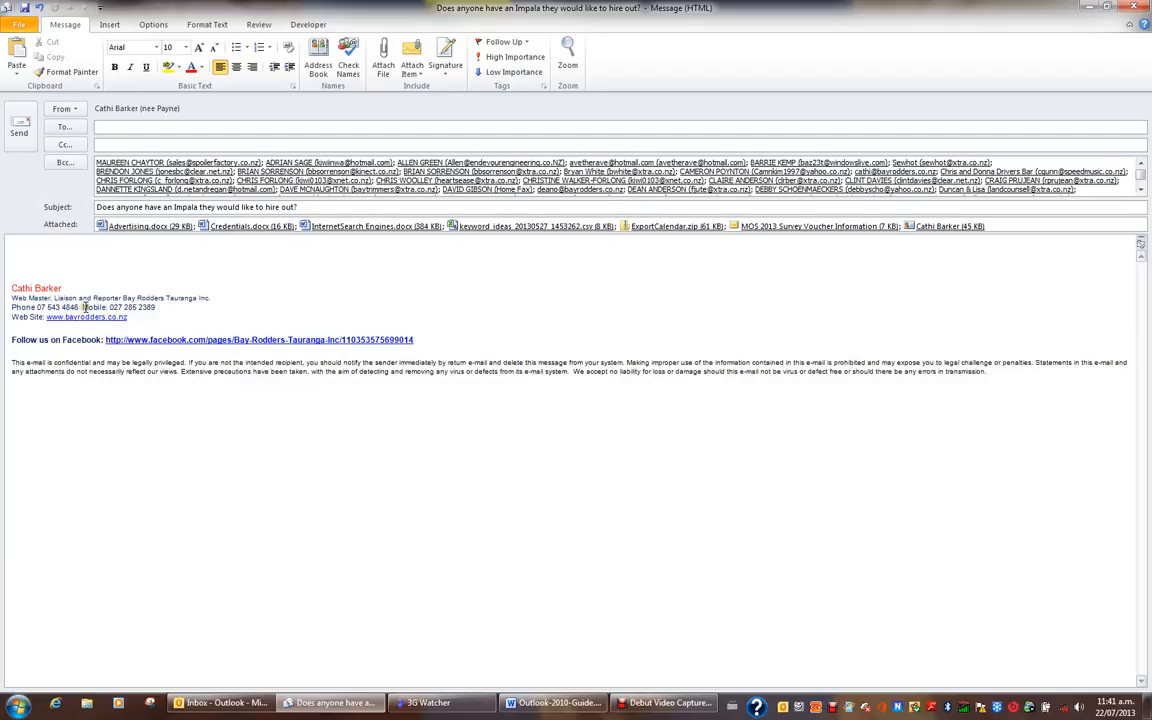
right_click(84, 307)
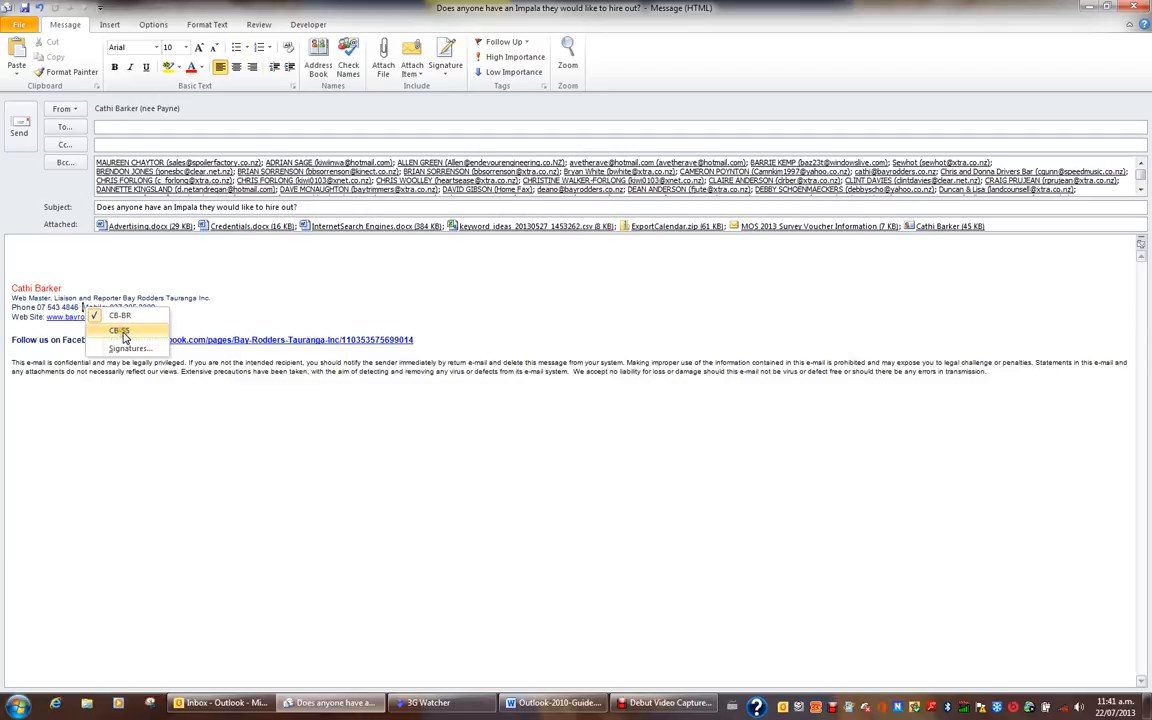
click(121, 333)
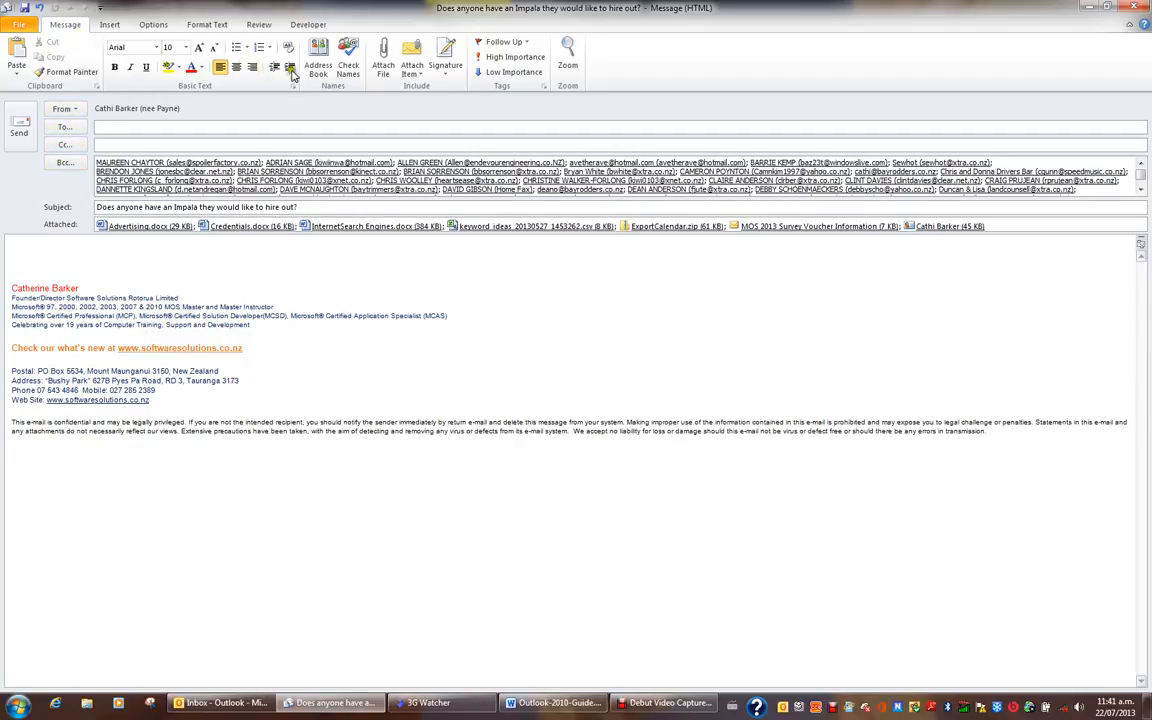
Open the signature settings from the message and create a new signature named CB-Internal.
click(448, 65)
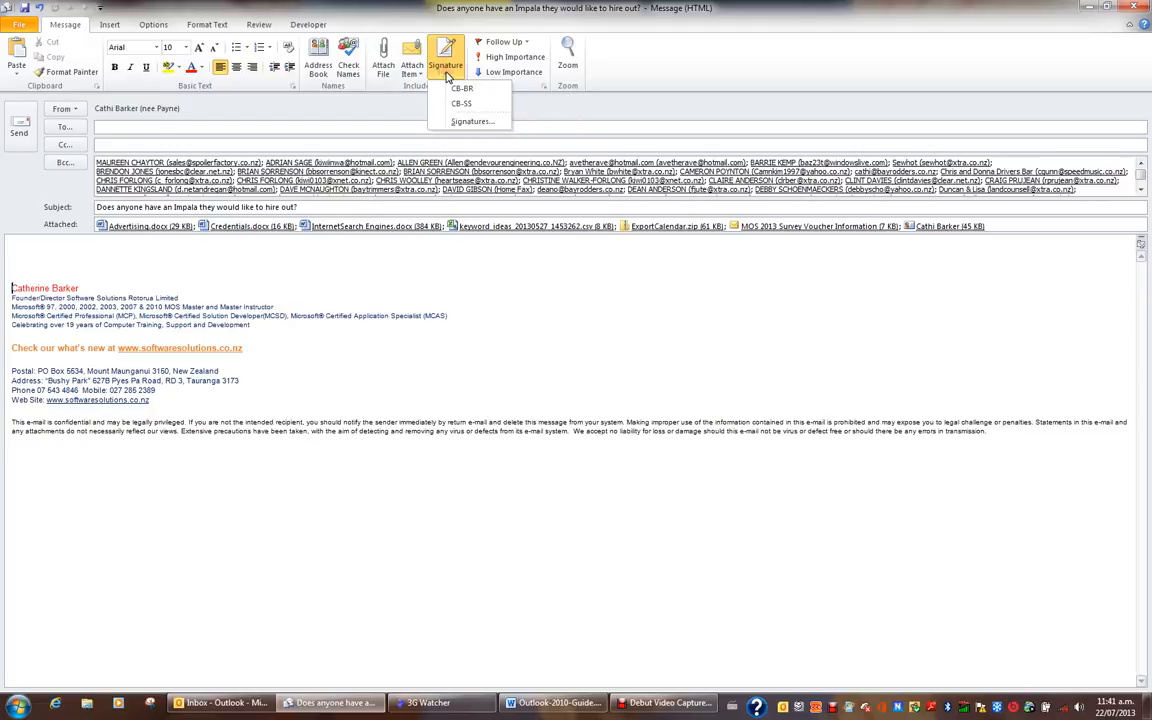
click(464, 123)
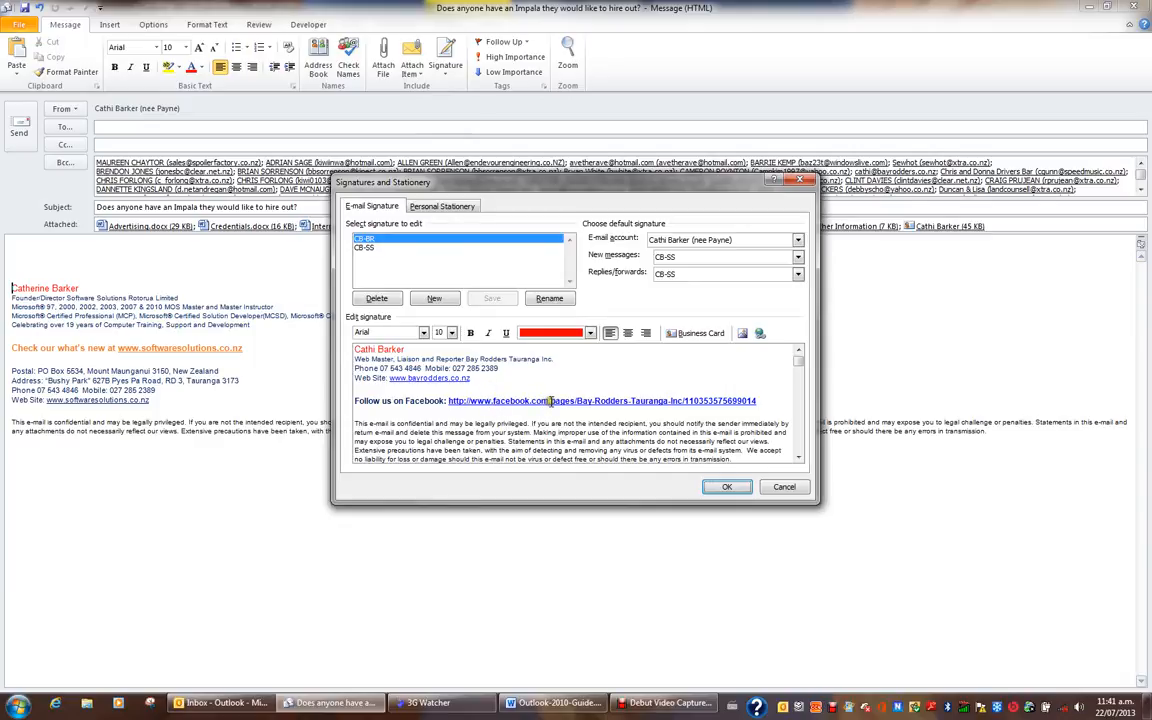
click(364, 247)
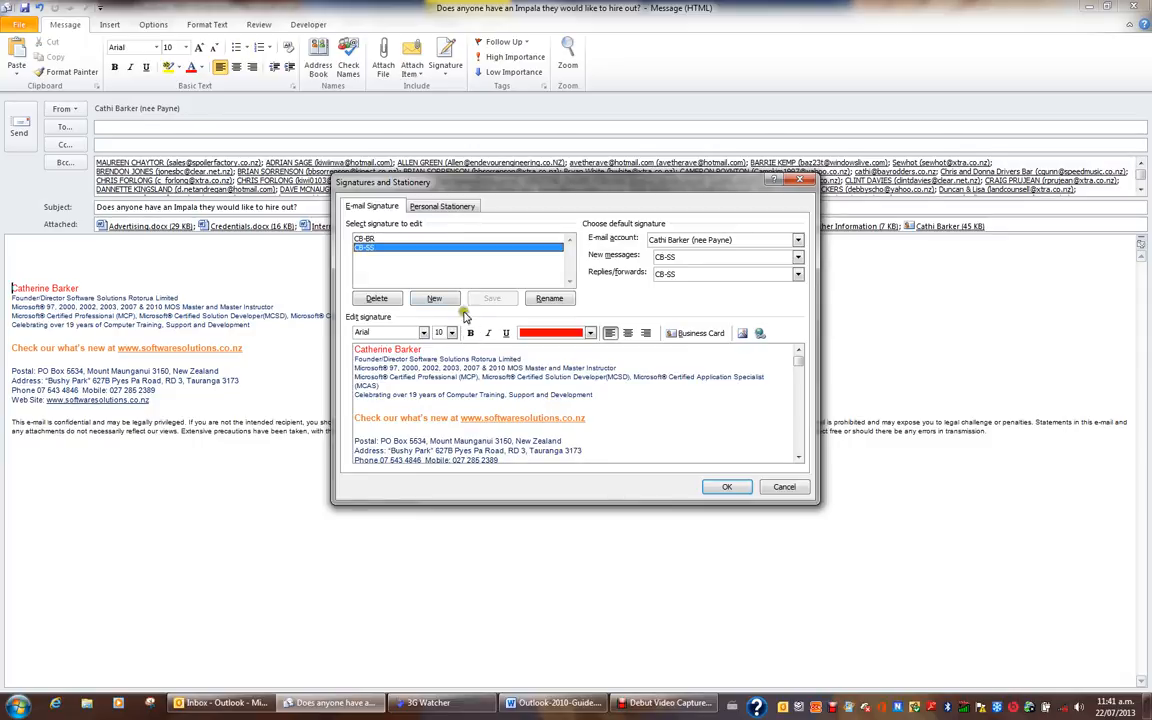
click(435, 299)
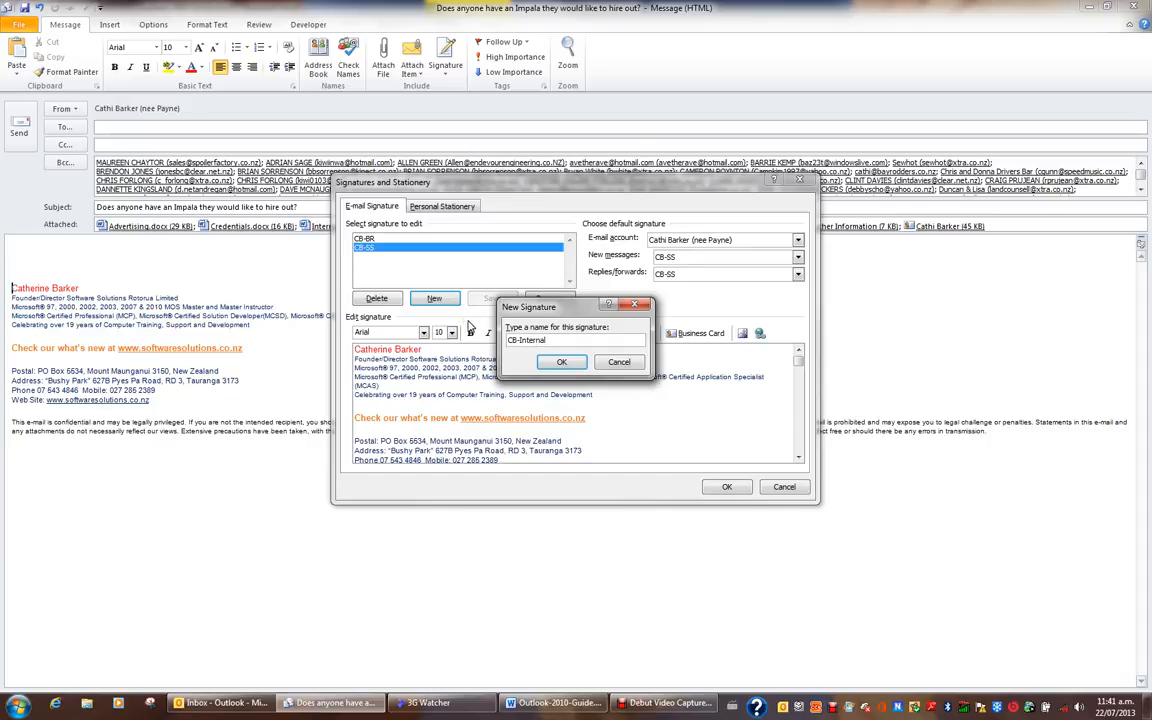
click(558, 364)
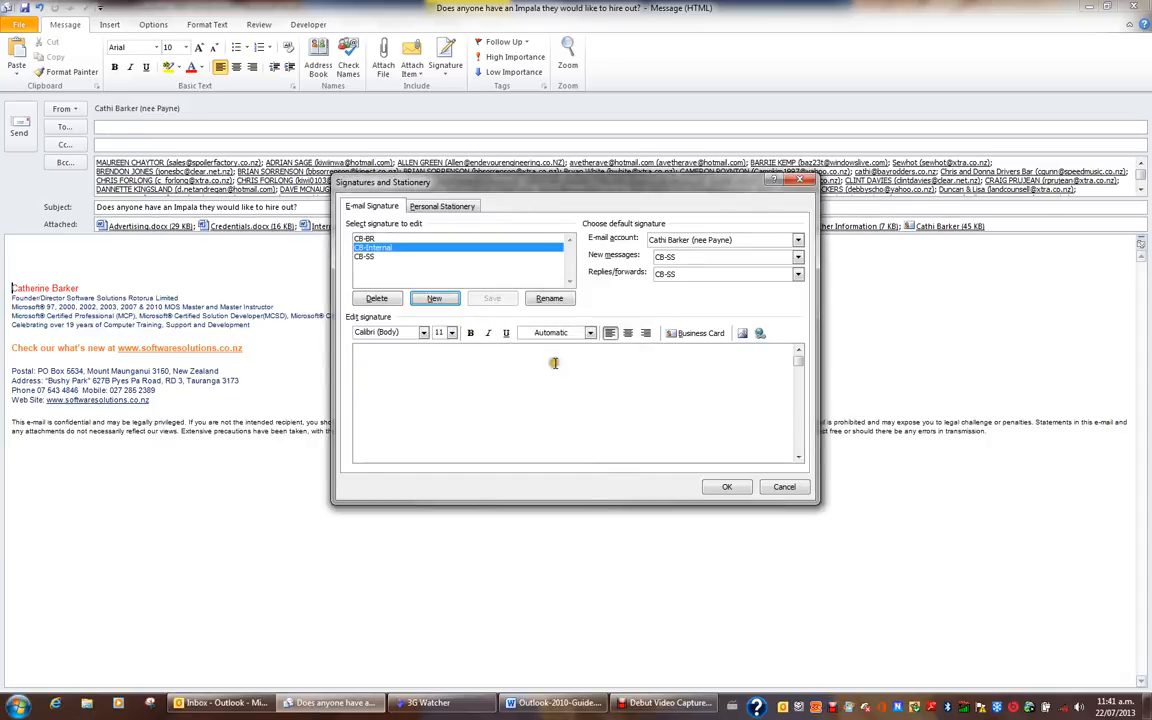
Enter the sender's name and phone extension as the CB-Internal signature's text and save it.
click(392, 358)
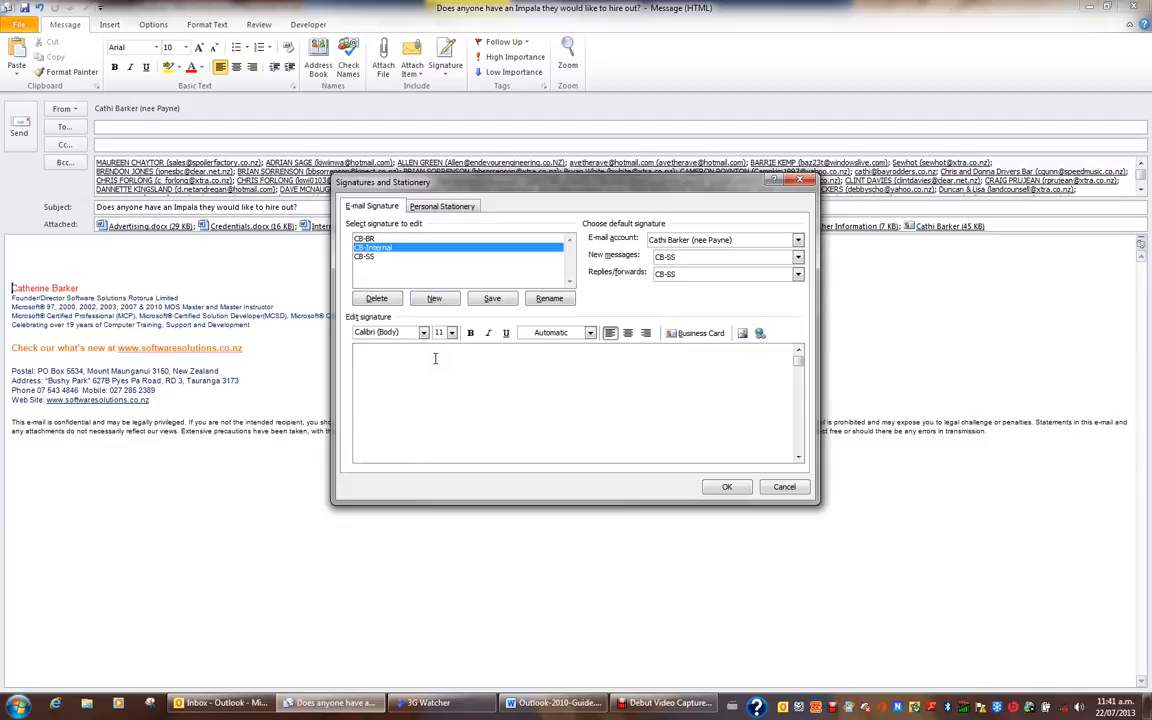
text(Cathi Barker ext 5343)
click(500, 300)
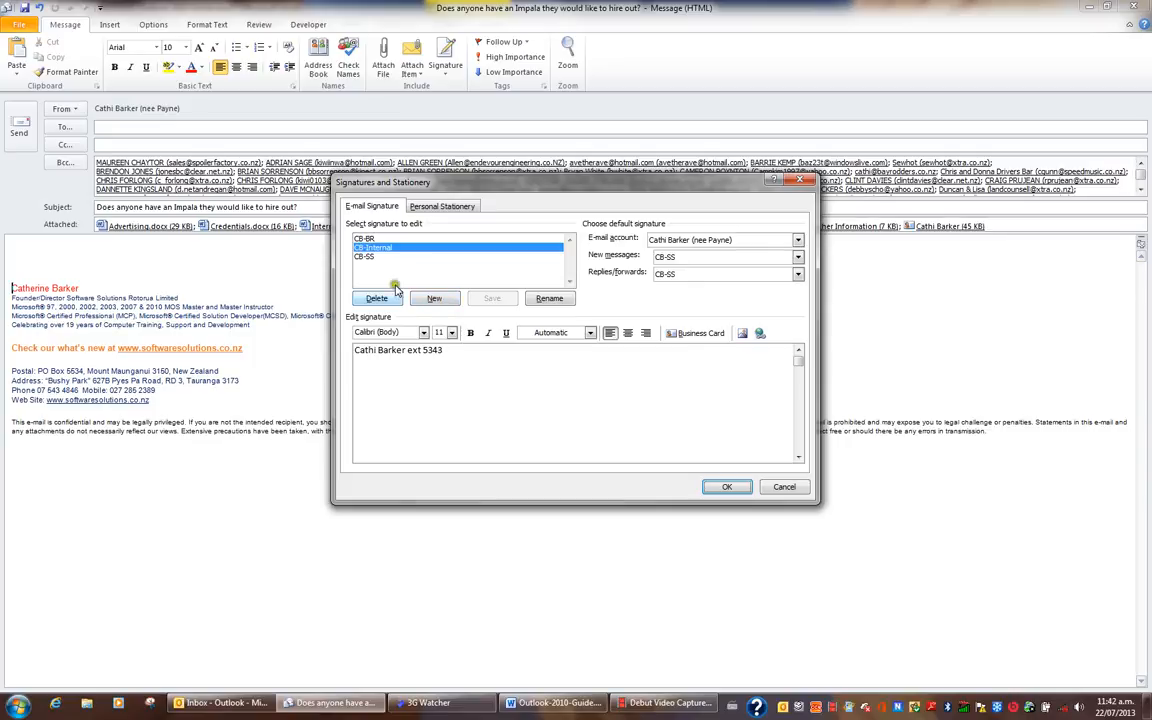
Copy the confidentiality disclaimer paragraph at the end of the CB-SS signature.
click(368, 257)
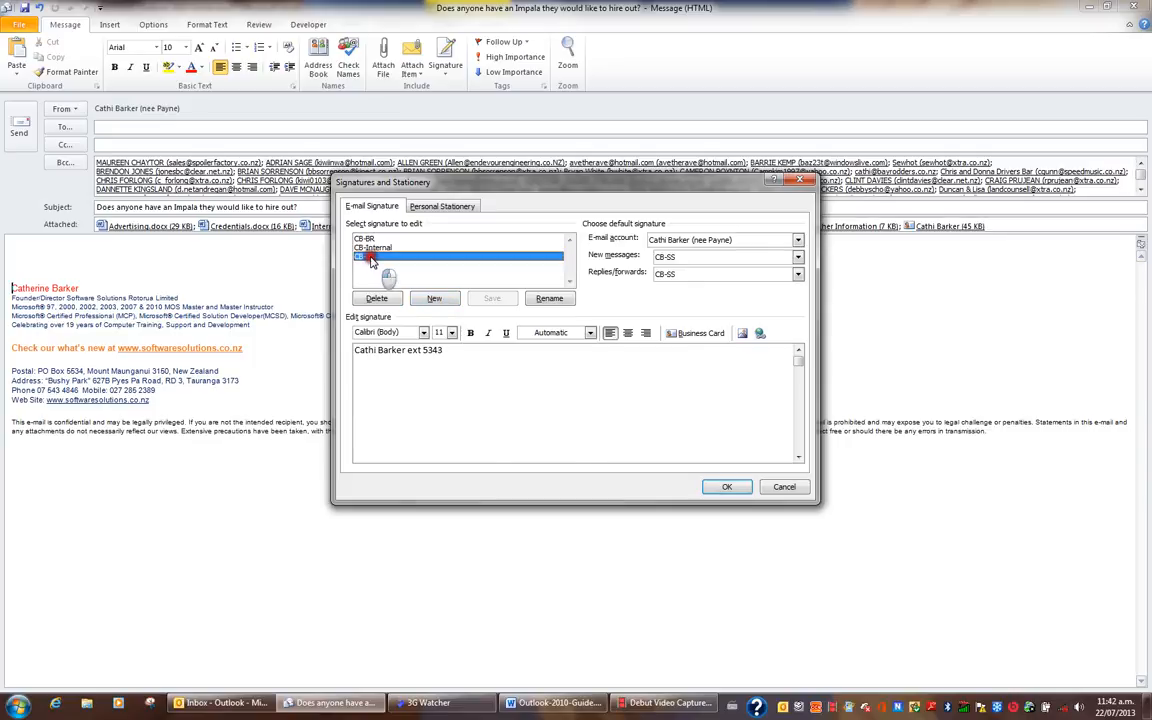
click(800, 460)
scroll(800, 458, down, 2)
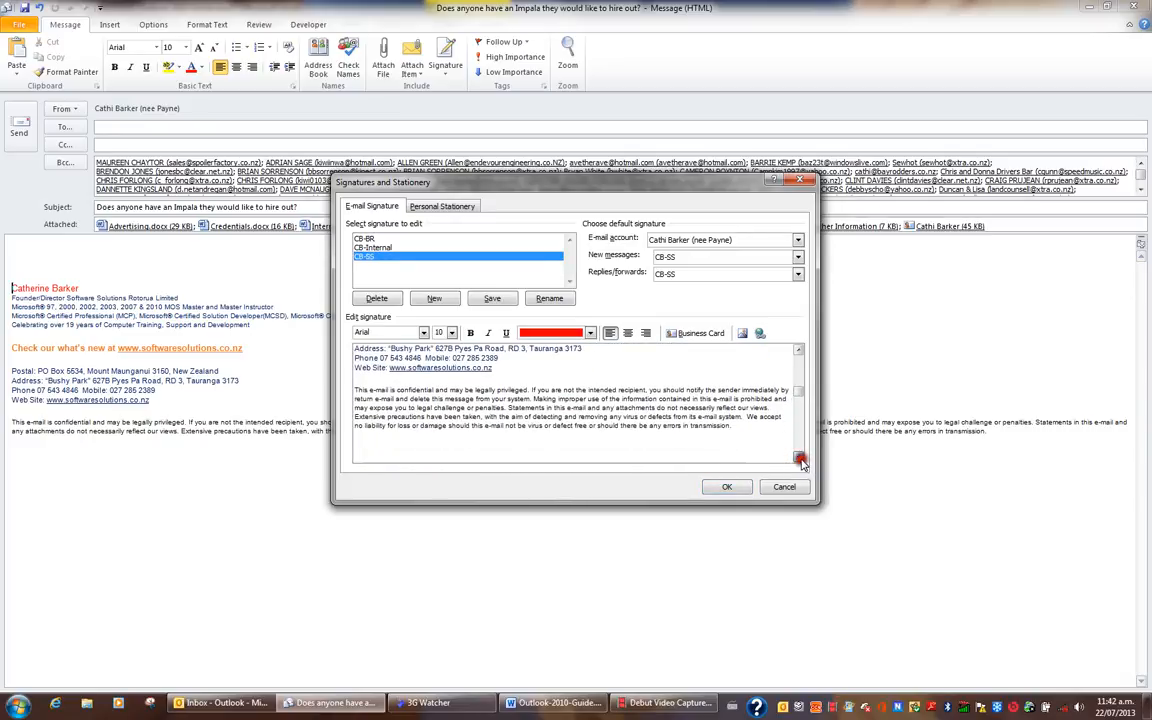
drag(731, 425, 354, 389)
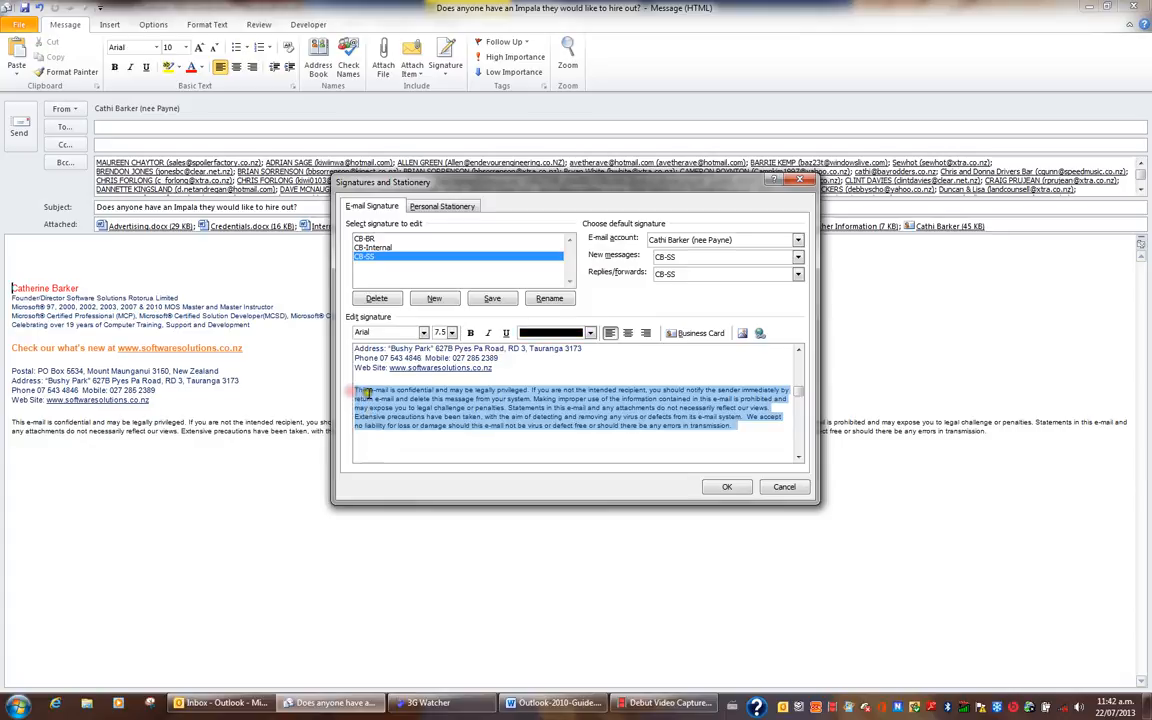
right_click(378, 398)
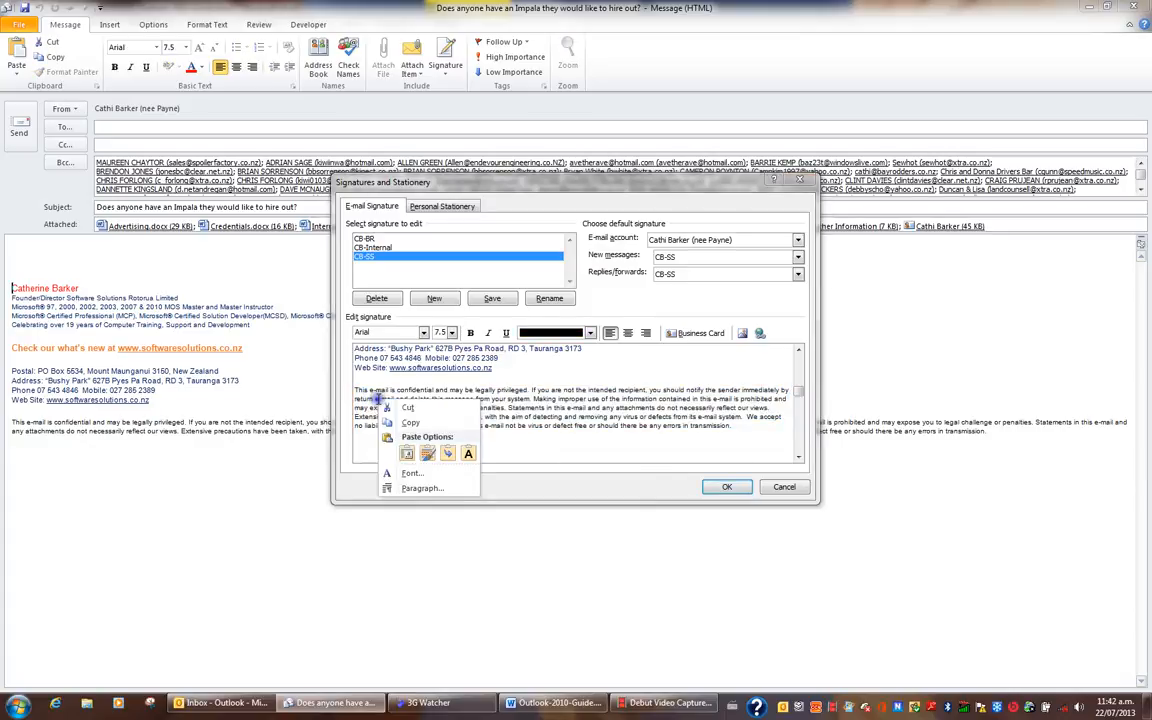
click(396, 420)
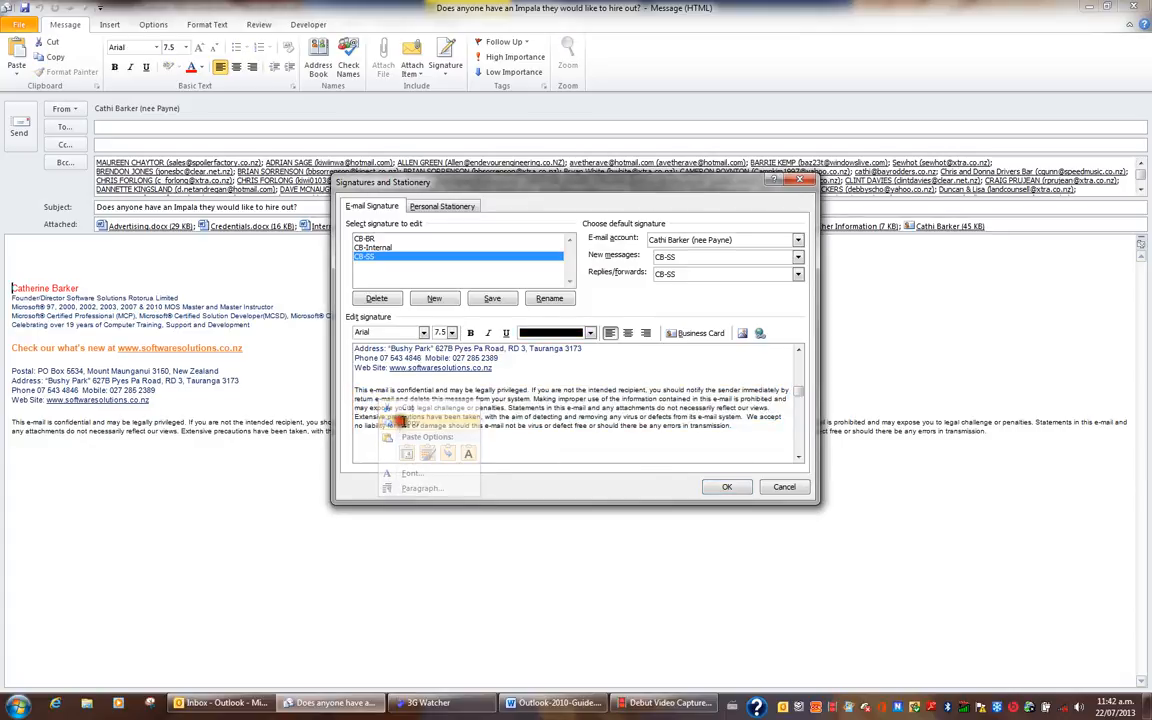
Create a signature named CB-Disclaimer, paste the copied disclaimer paragraph into it and save it.
click(440, 302)
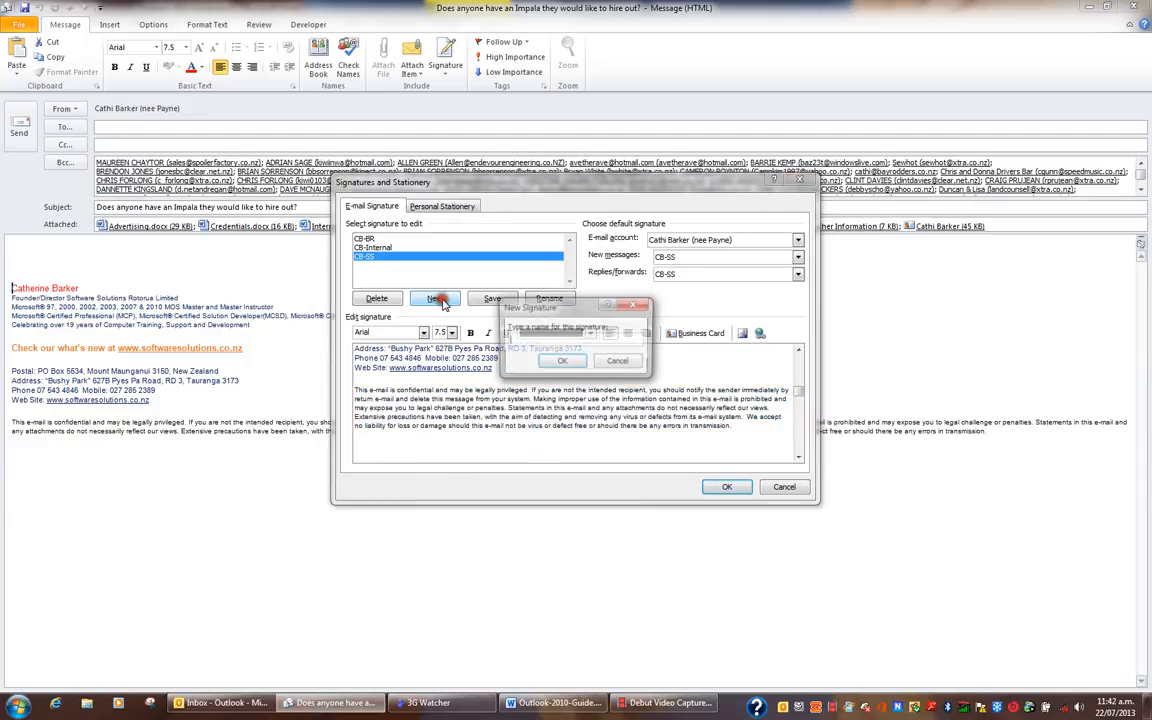
text(C)
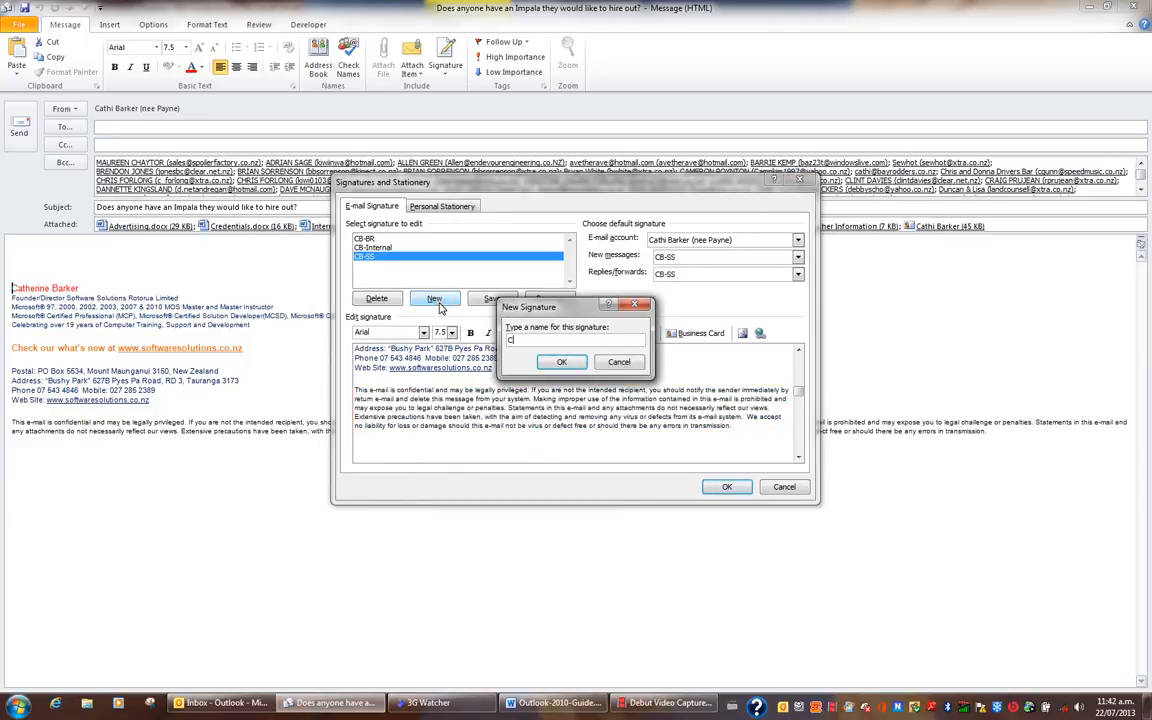
text(B-Disclaimer)
click(558, 362)
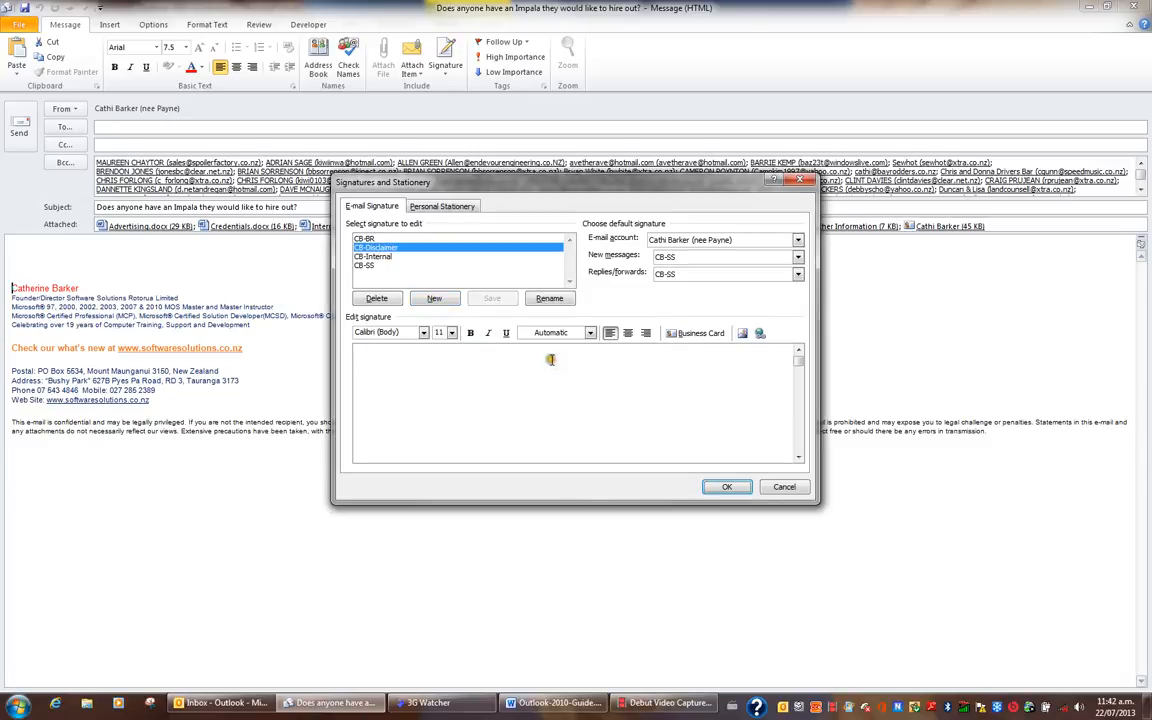
right_click(366, 353)
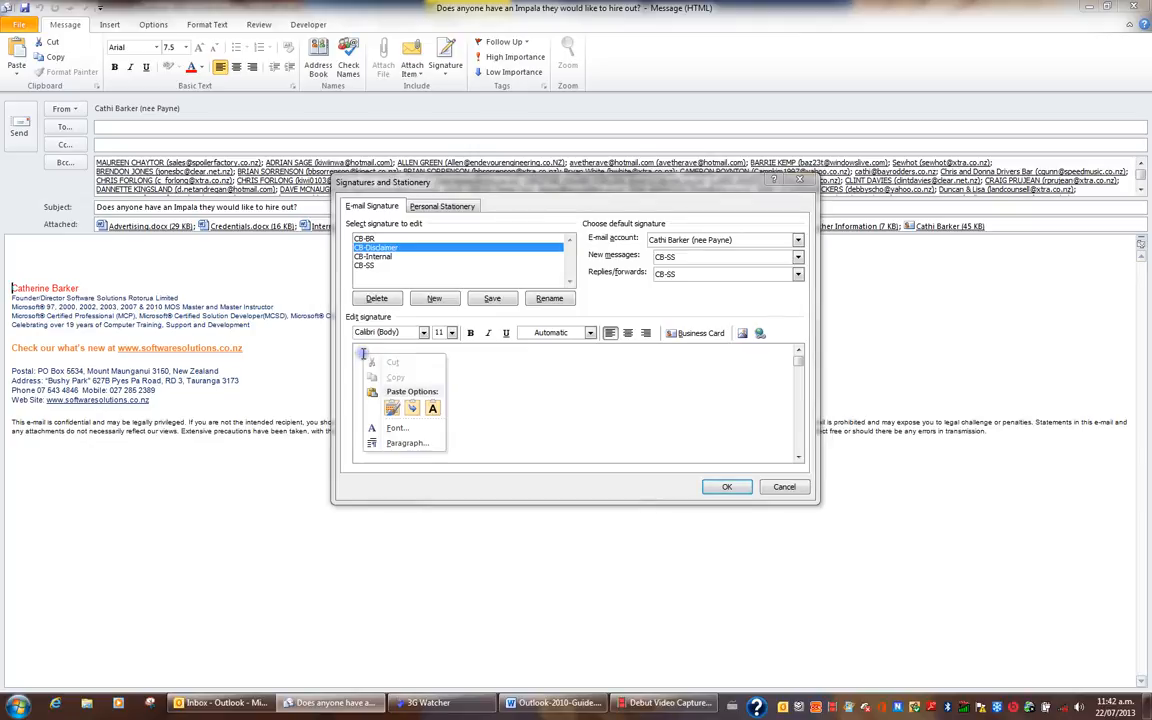
click(393, 408)
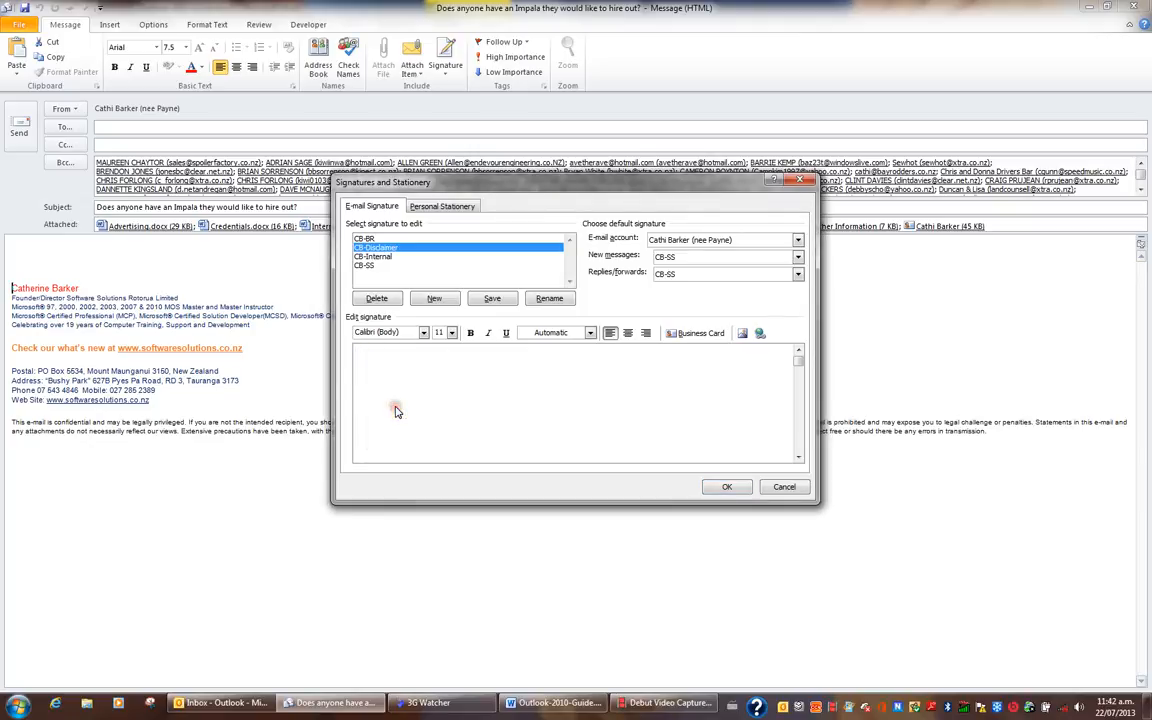
click(494, 300)
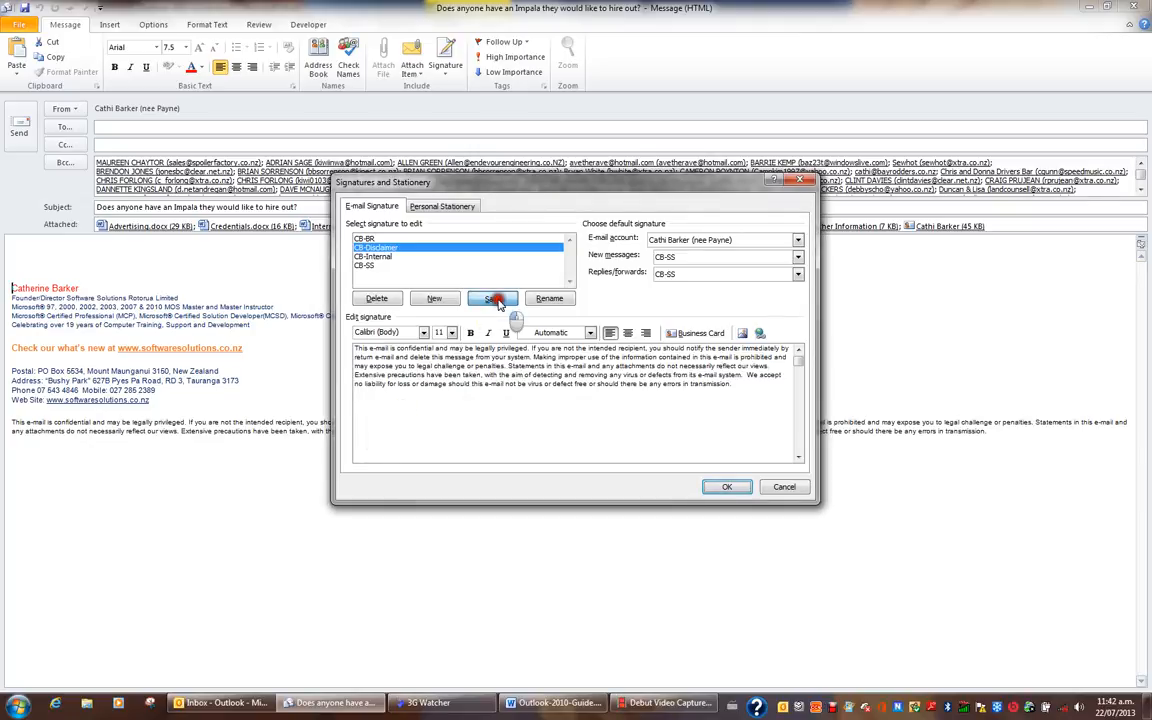
Review the contents of the CB-SS, CB-Internal, CB-Disclaimer and CB-BR signatures.
click(366, 266)
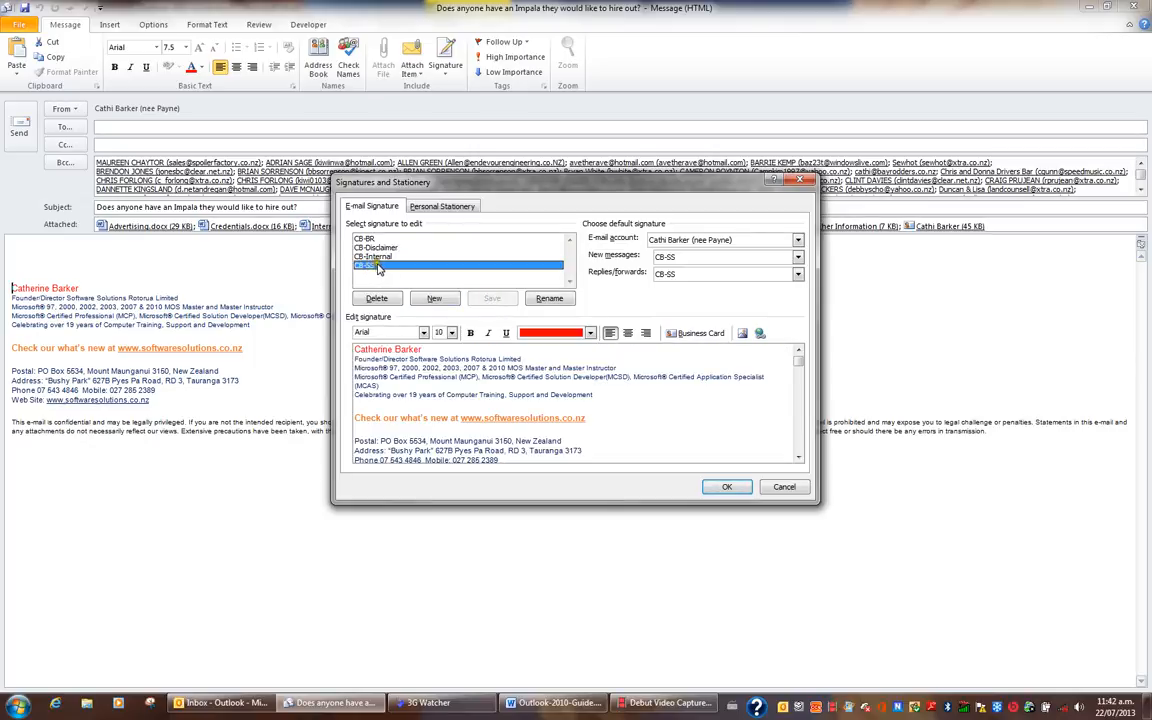
click(377, 257)
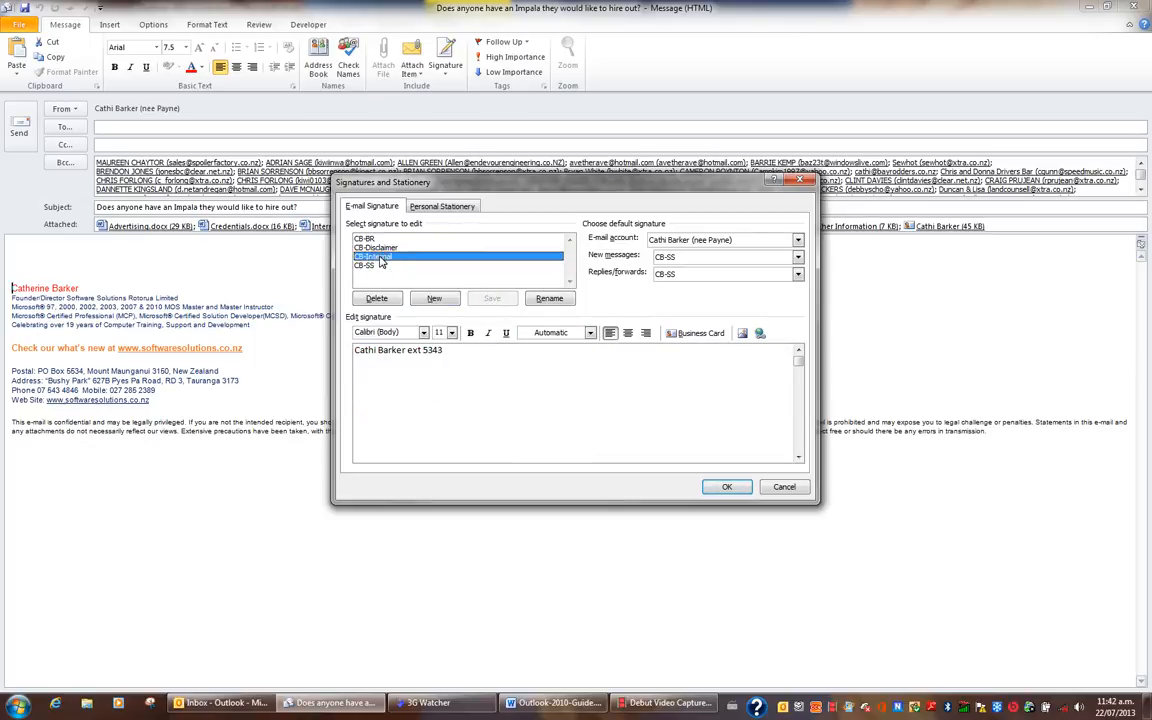
click(380, 248)
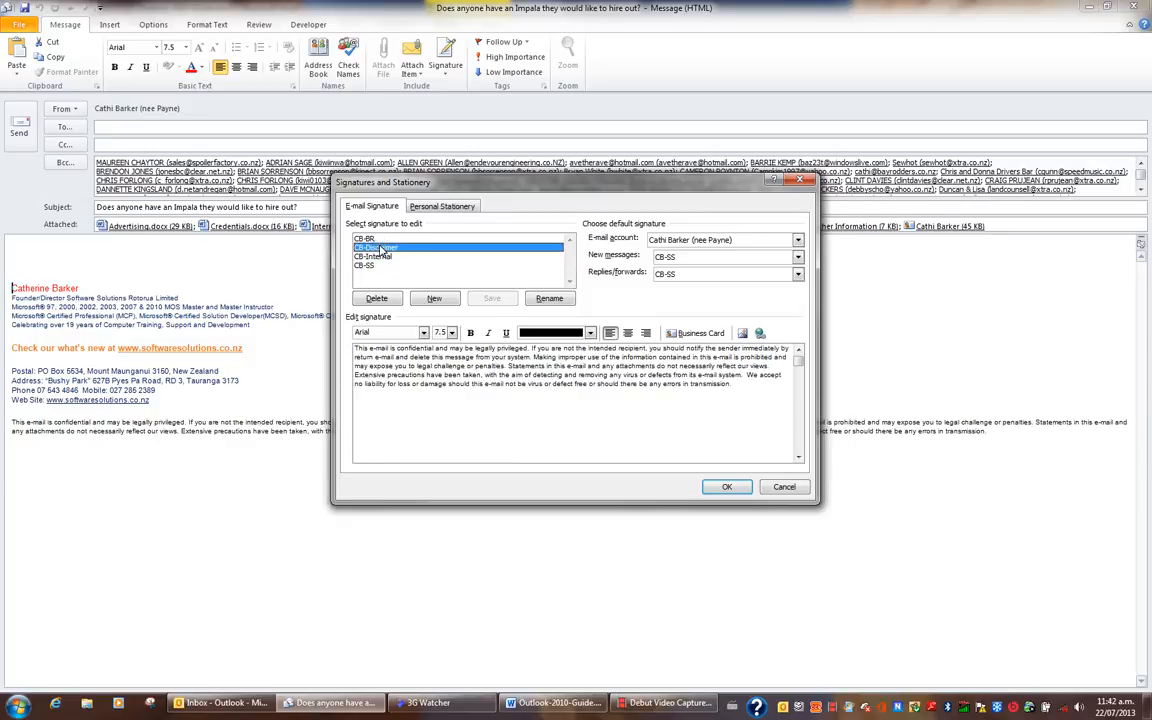
click(378, 239)
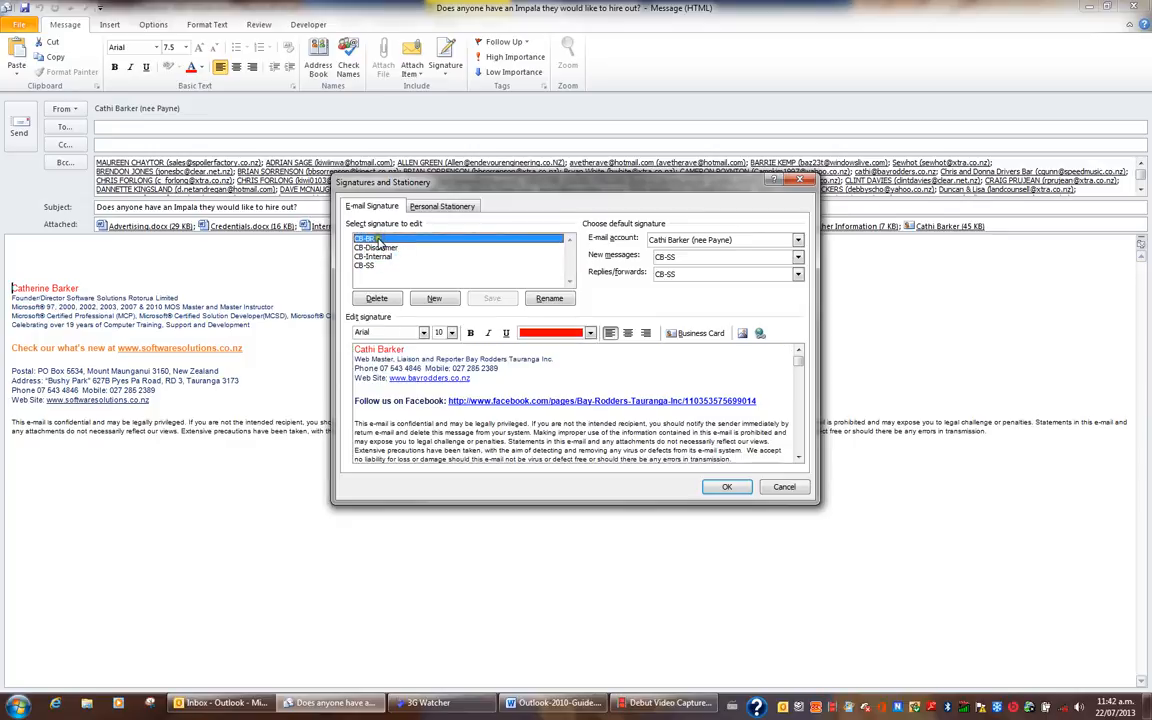
Create a signature named CB-Blank and save it with no text.
click(438, 299)
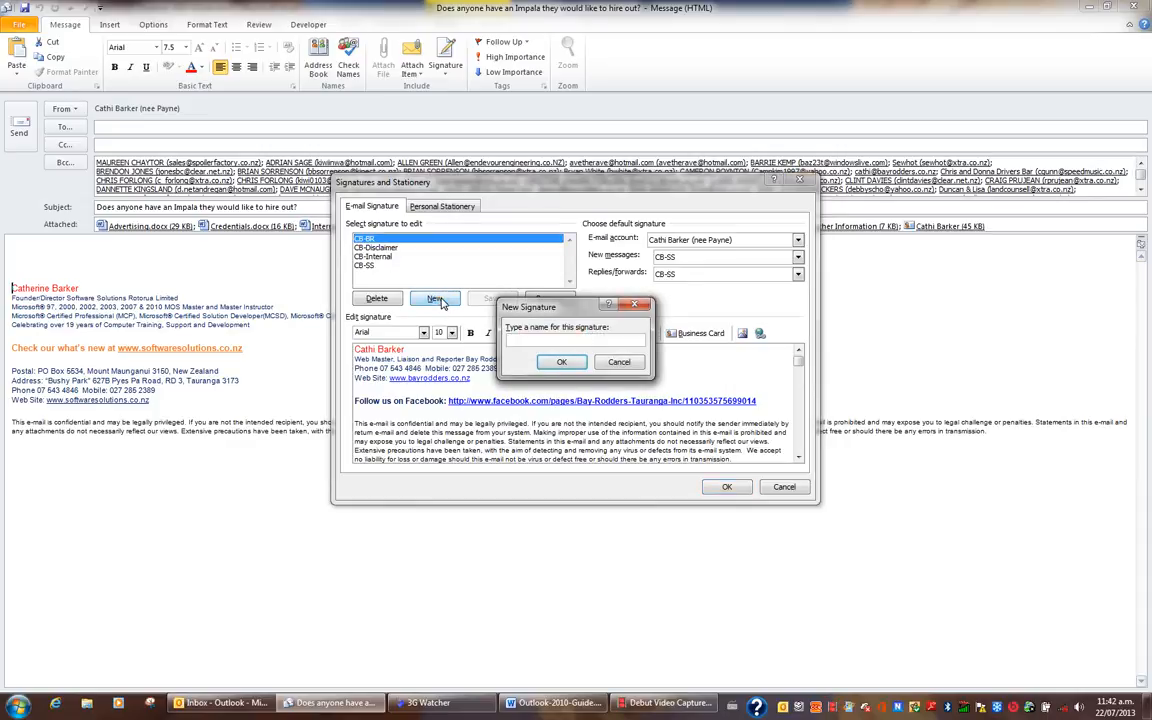
text(CB-Blank)
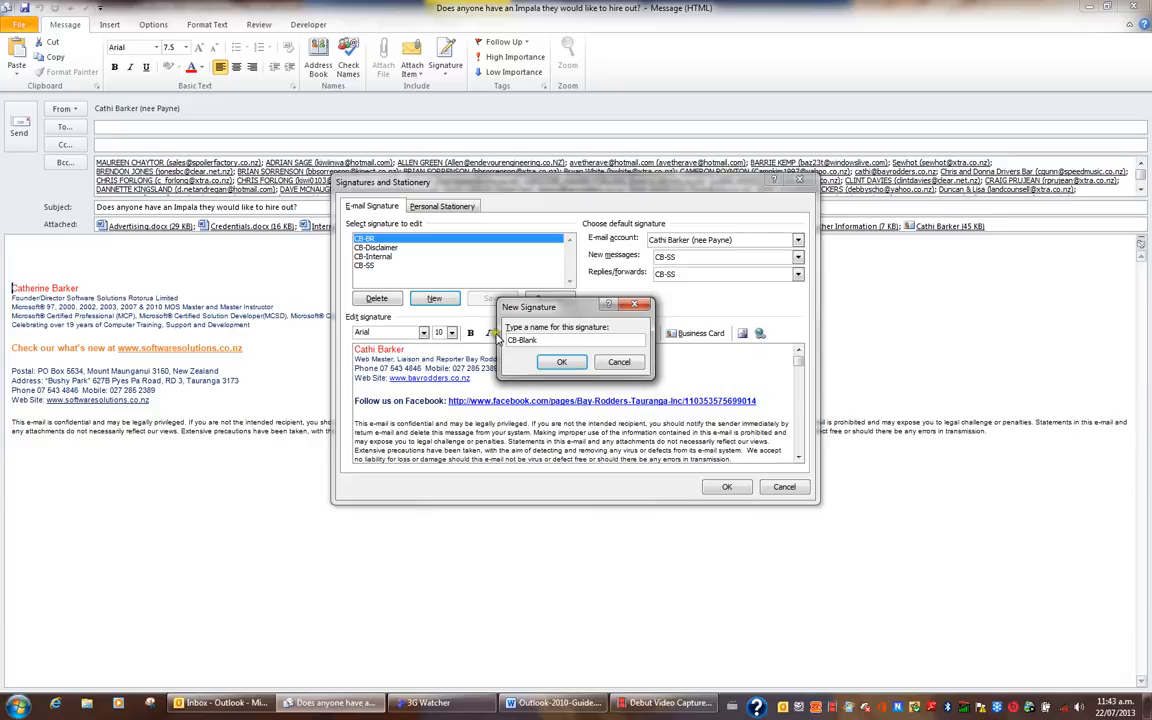
click(562, 363)
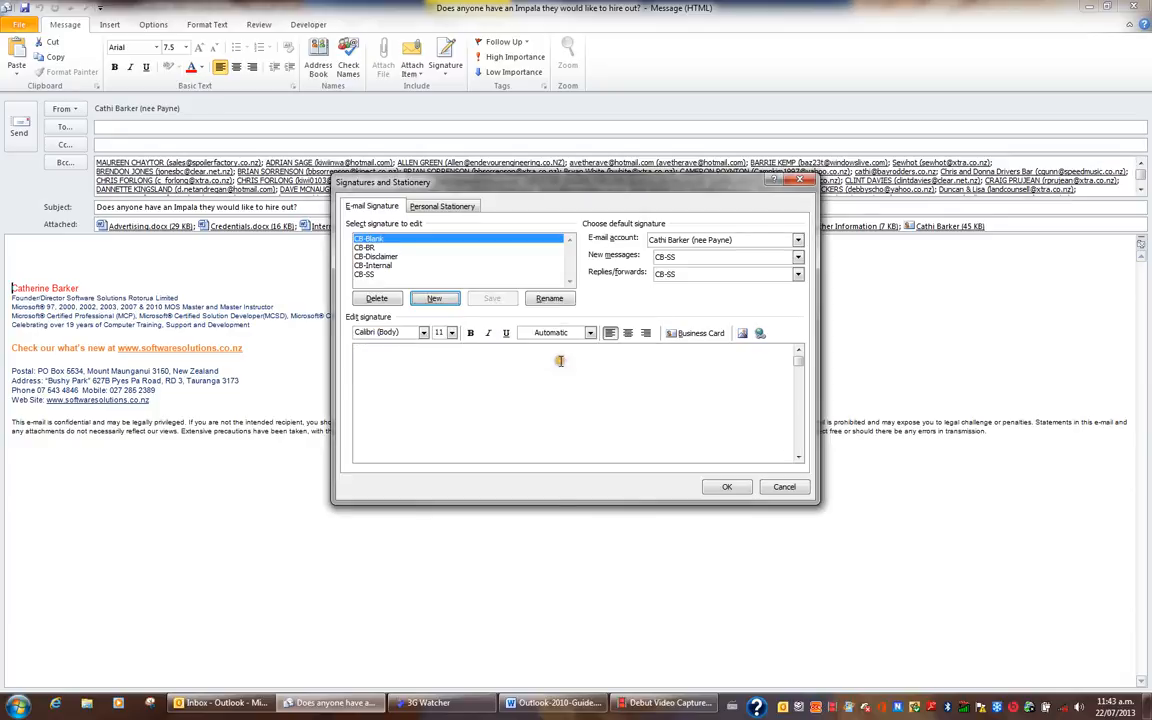
click(431, 354)
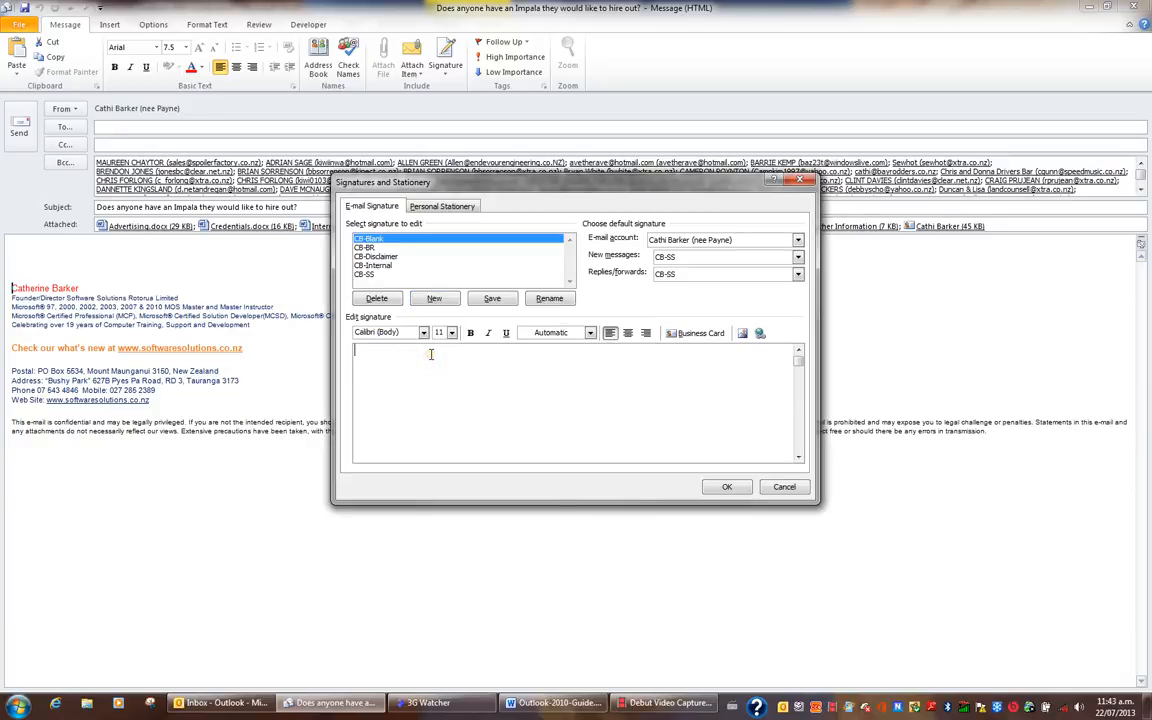
click(493, 299)
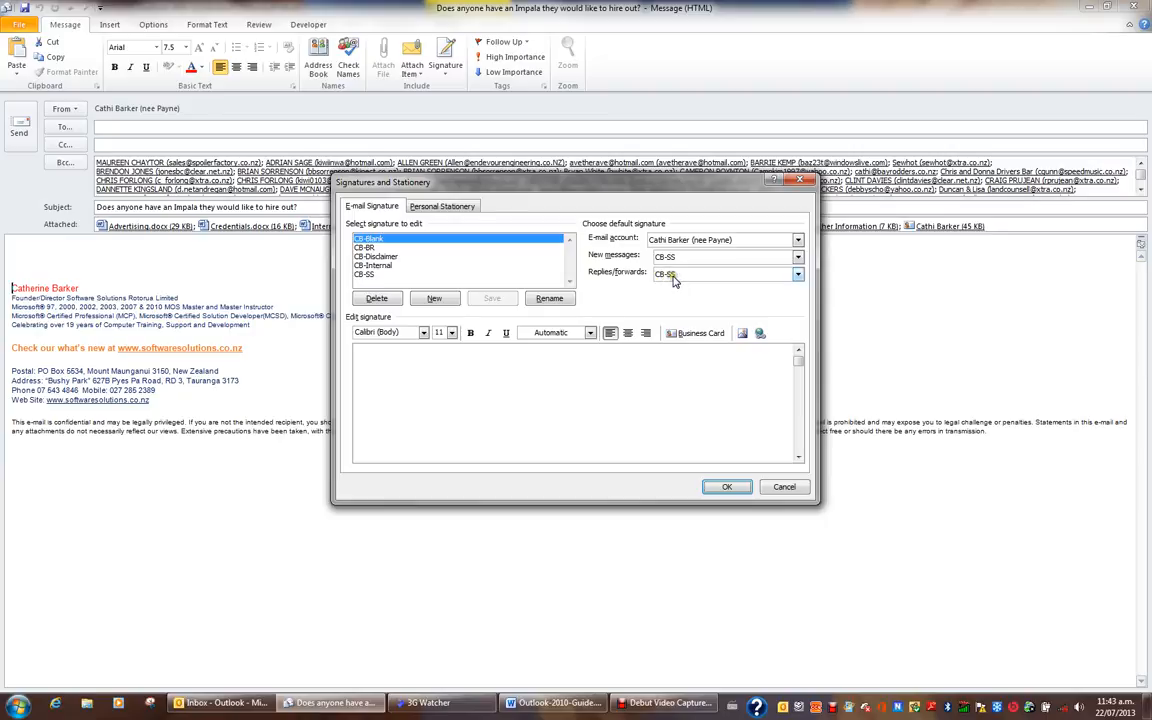
Display the CB-SS signature, choose the other e-mail account for the default signatures and accept the signature settings.
click(362, 274)
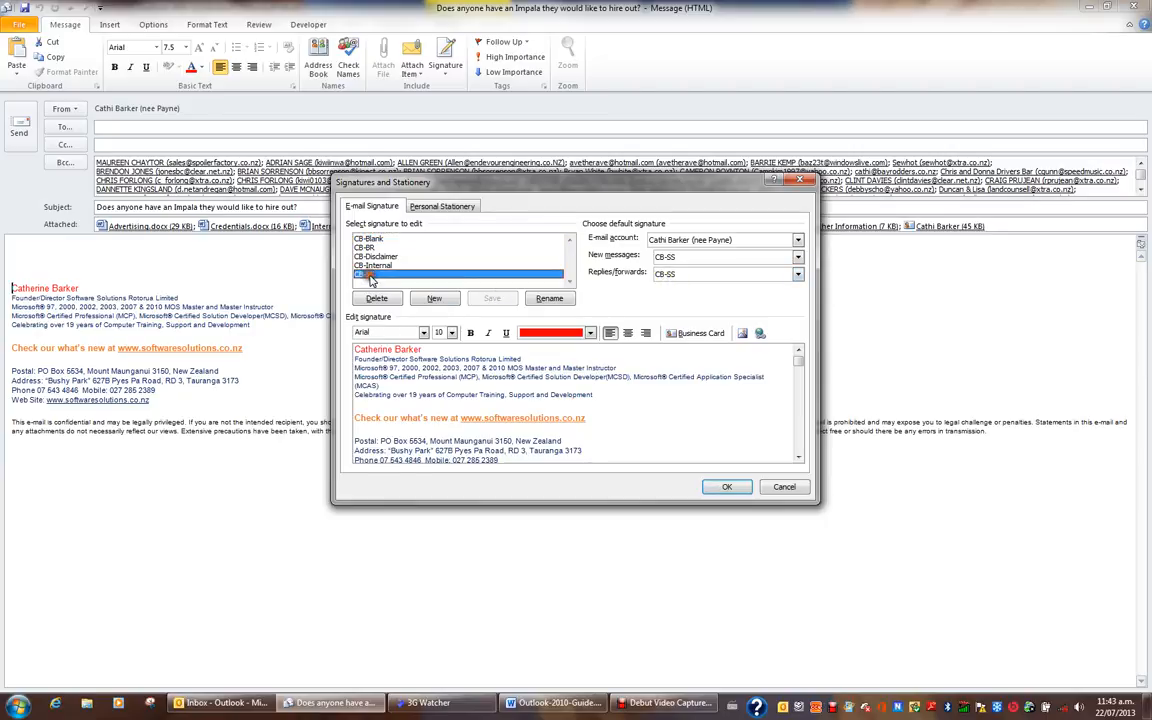
click(799, 240)
click(780, 261)
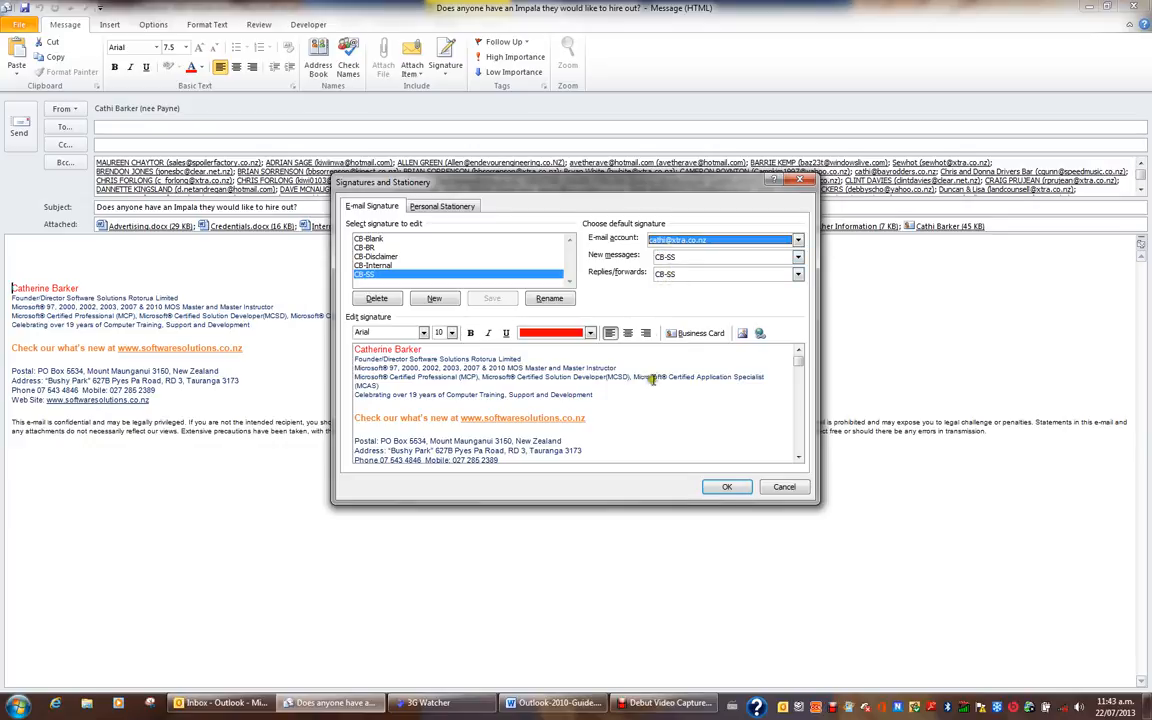
click(729, 487)
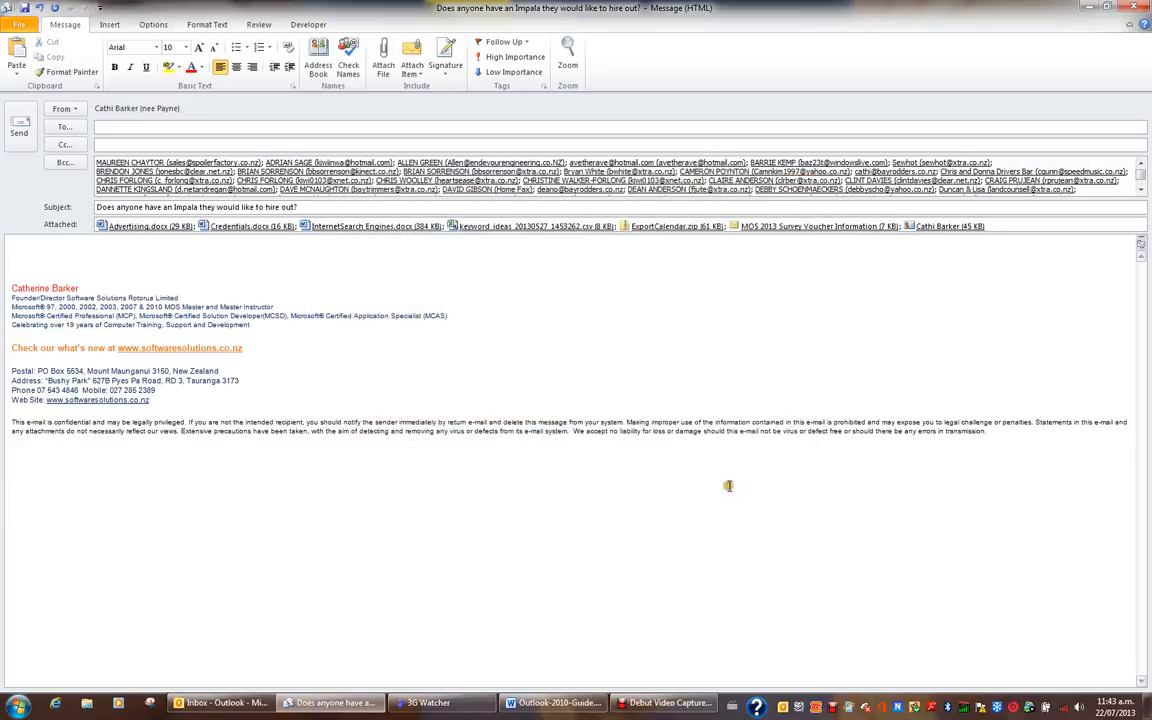
Switch the signature in the message body to CB-Disclaimer, followed by CB-Internal.
right_click(75, 316)
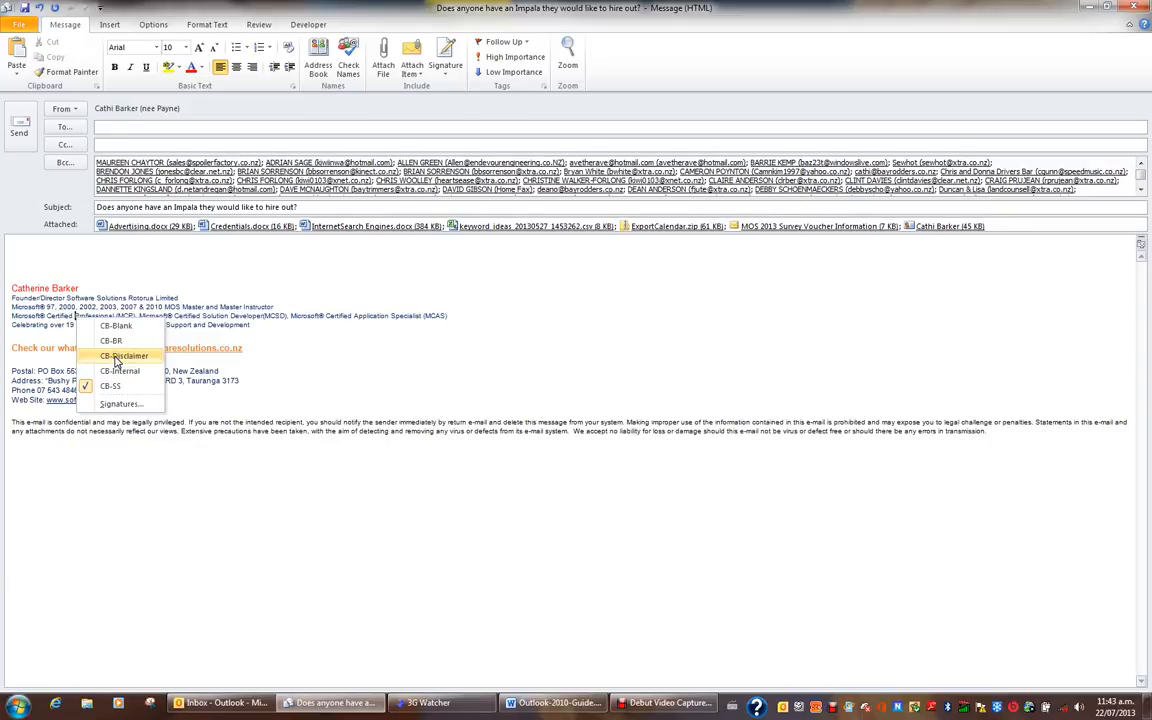
click(117, 358)
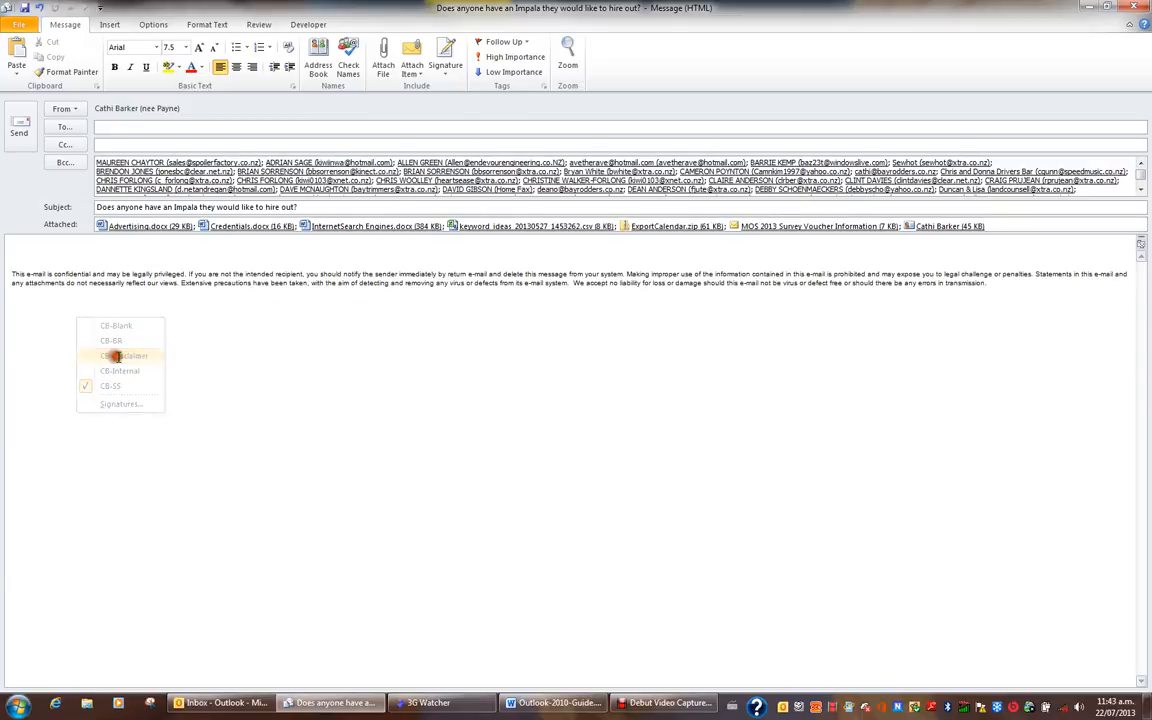
right_click(56, 282)
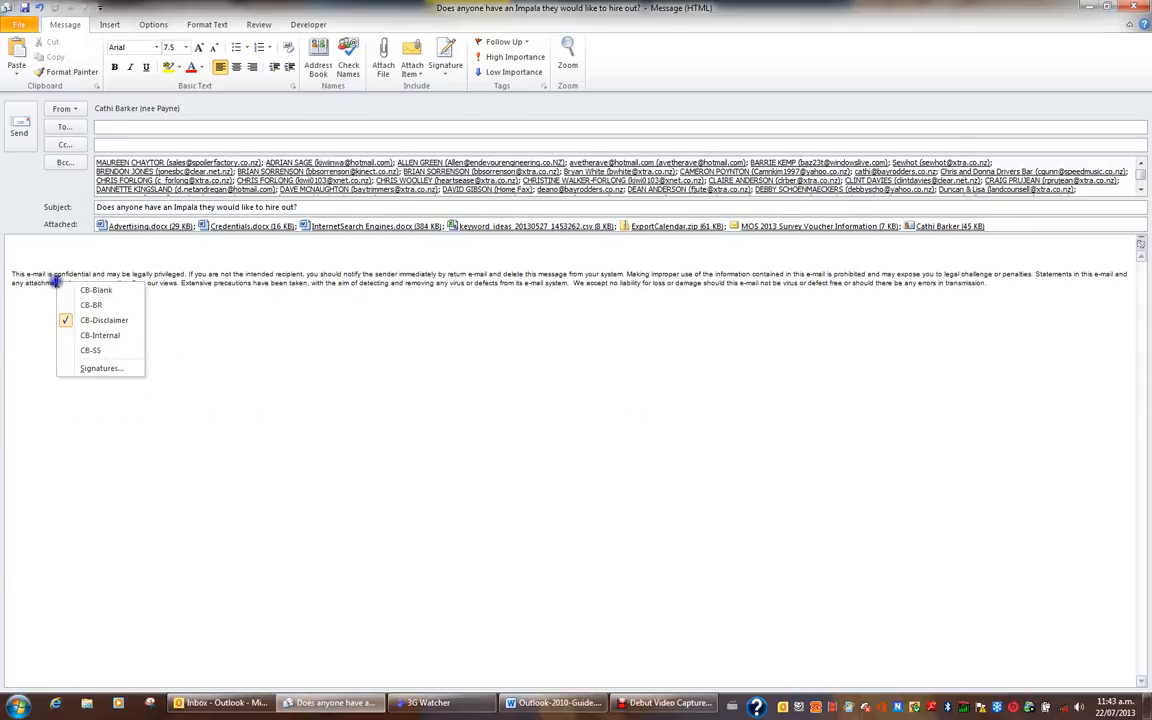
click(102, 337)
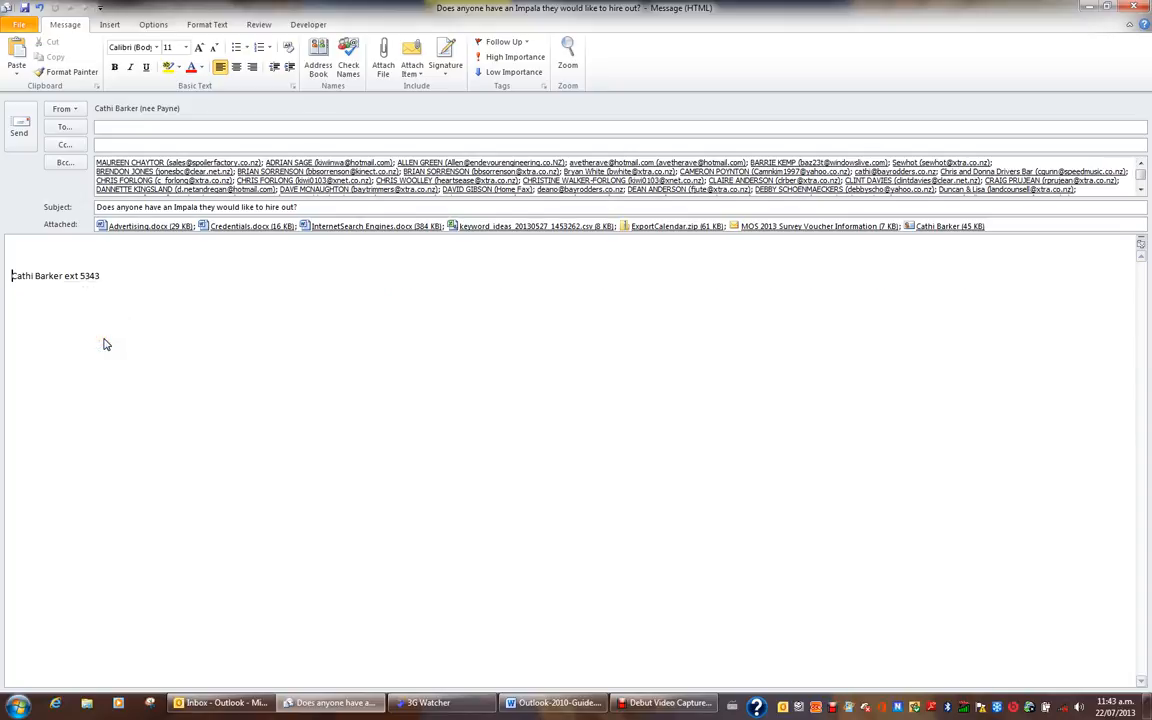
Change the message's signature from CB-Internal to CB-SS, and replace that with CB-Blank.
right_click(62, 276)
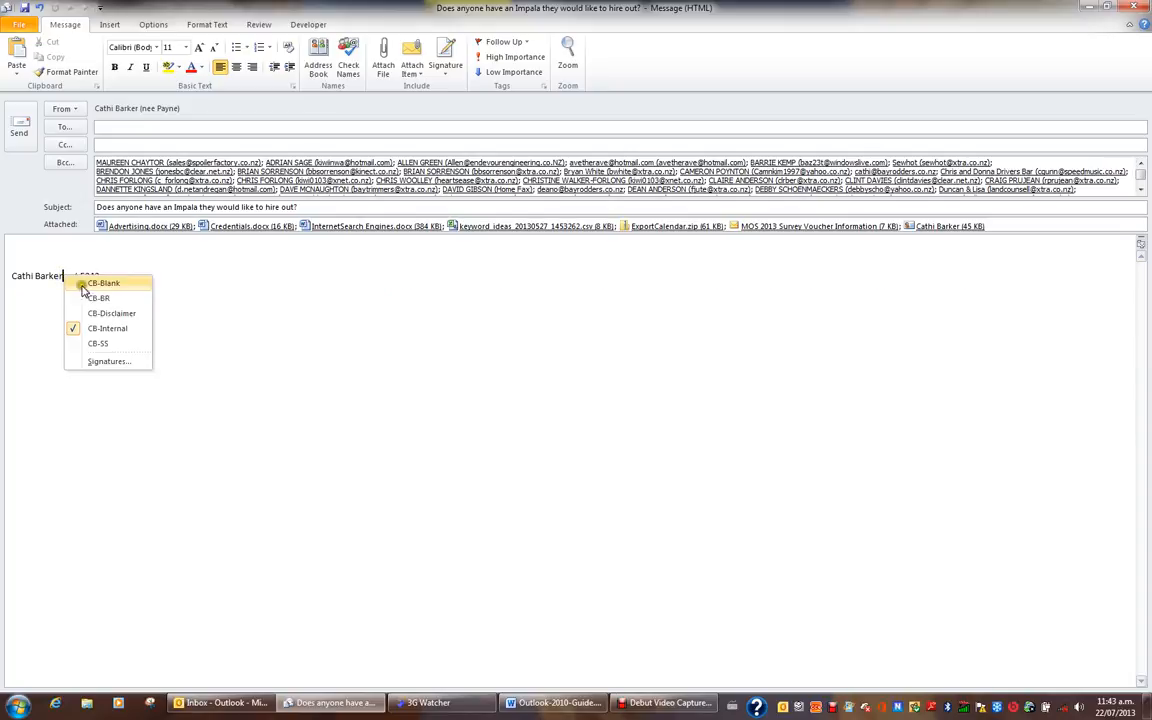
click(105, 344)
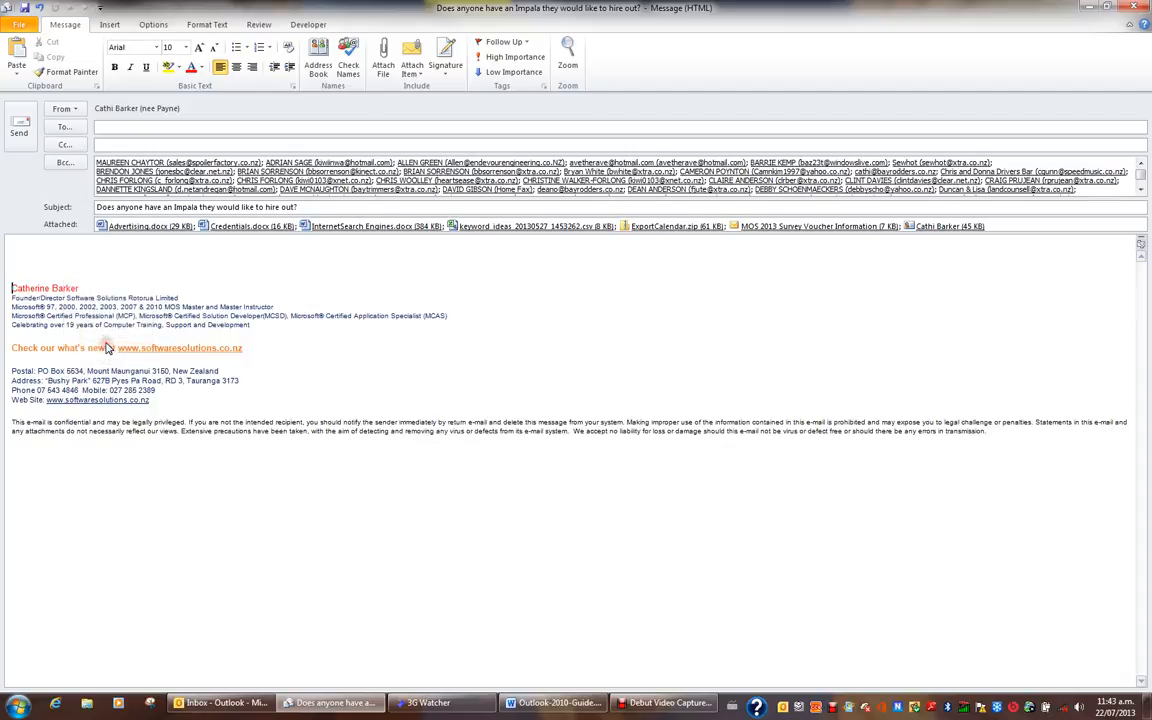
right_click(75, 316)
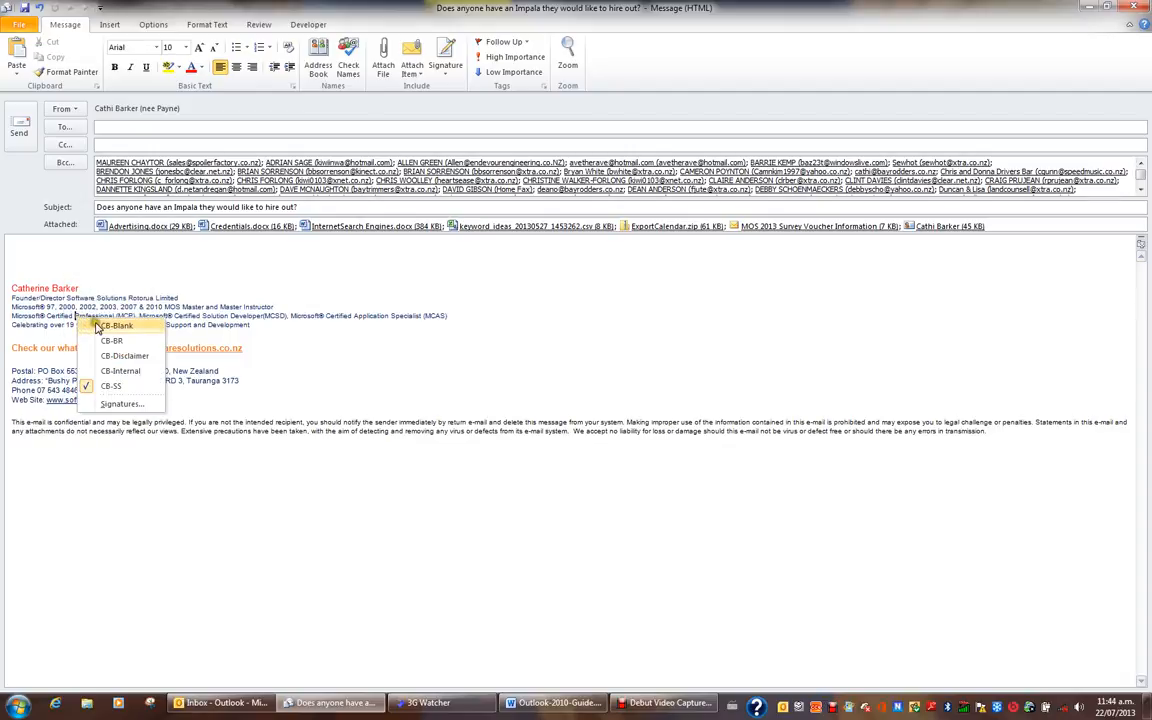
click(112, 327)
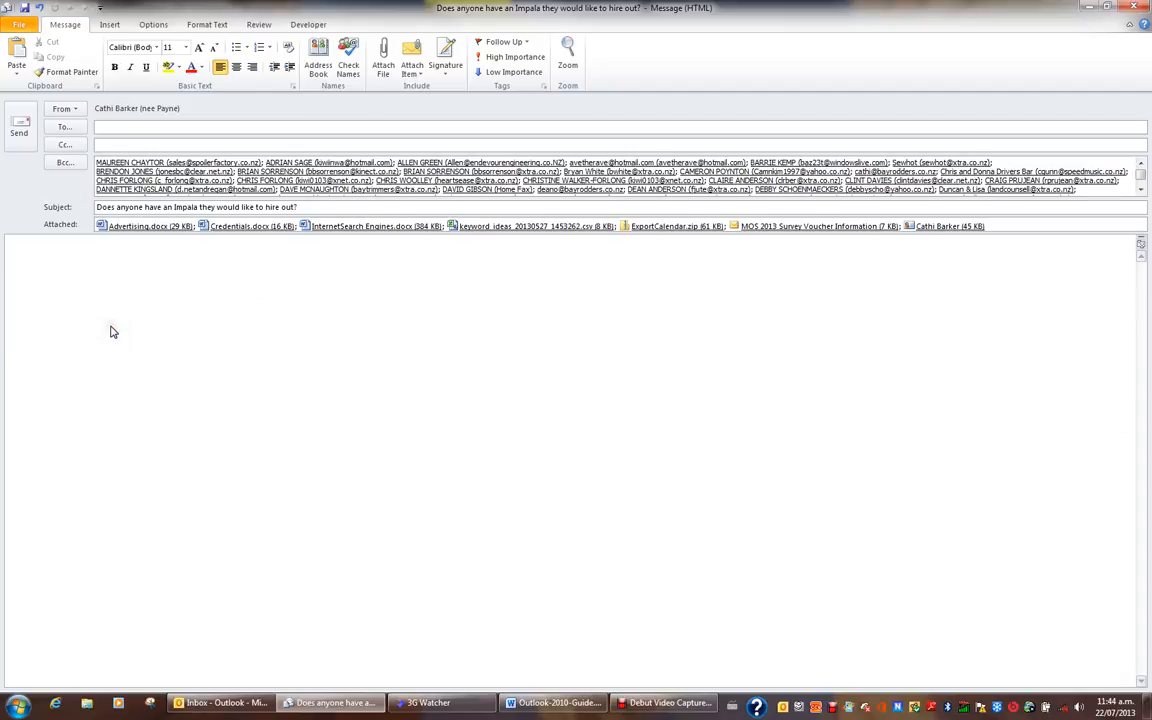
Replace the blank signature in the message with CB-SS and look over the list of available signatures.
right_click(8, 277)
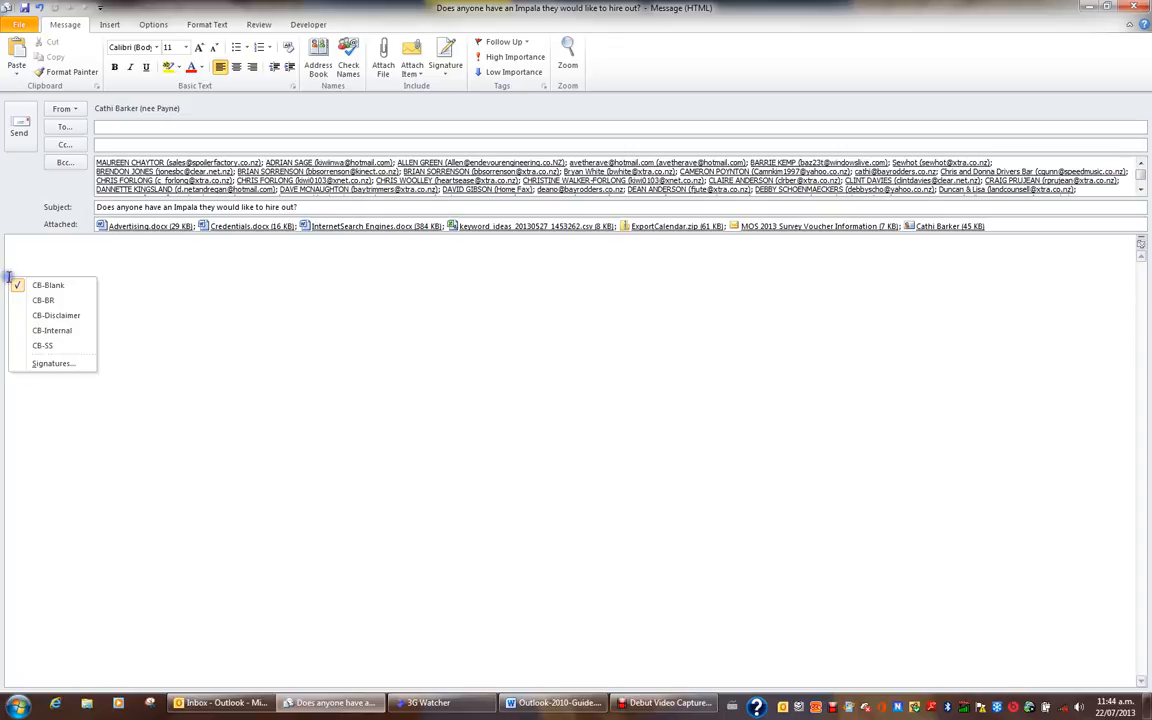
click(63, 347)
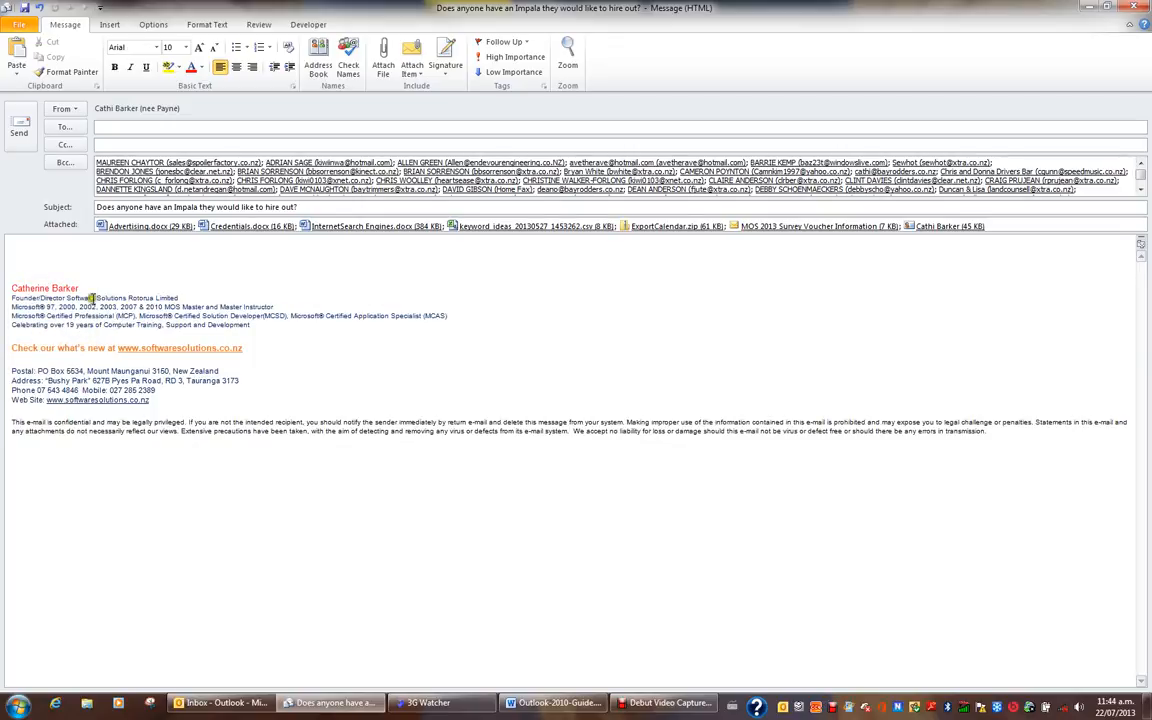
click(446, 65)
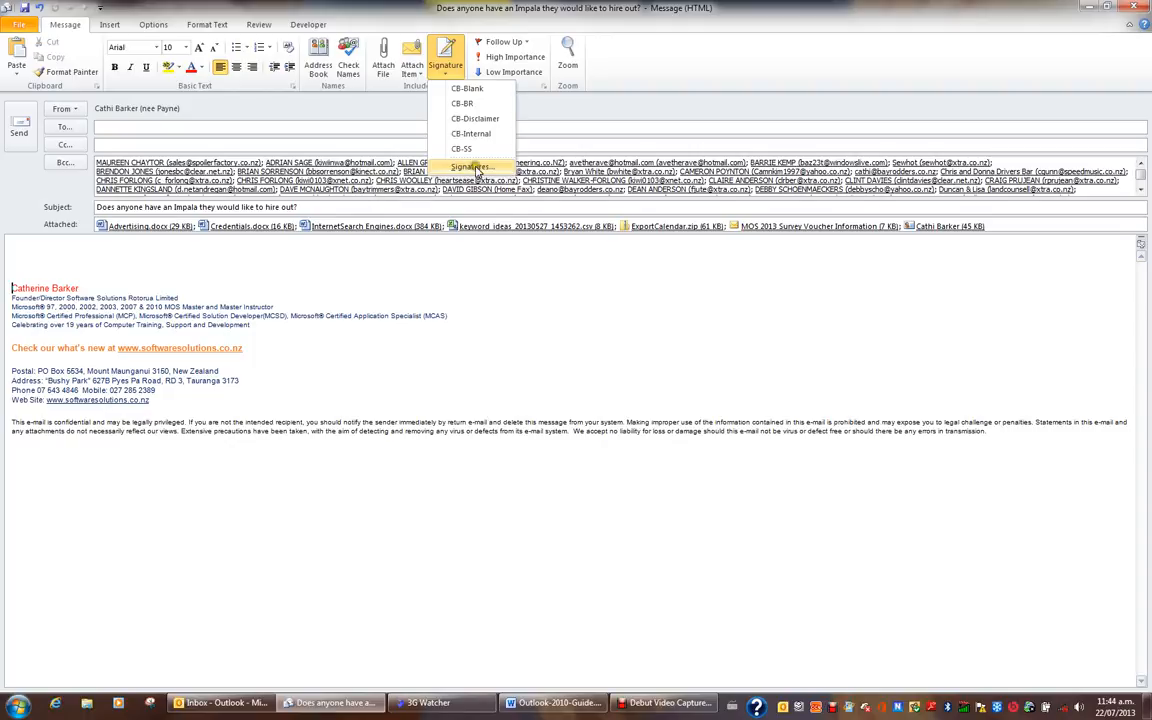
click(300, 266)
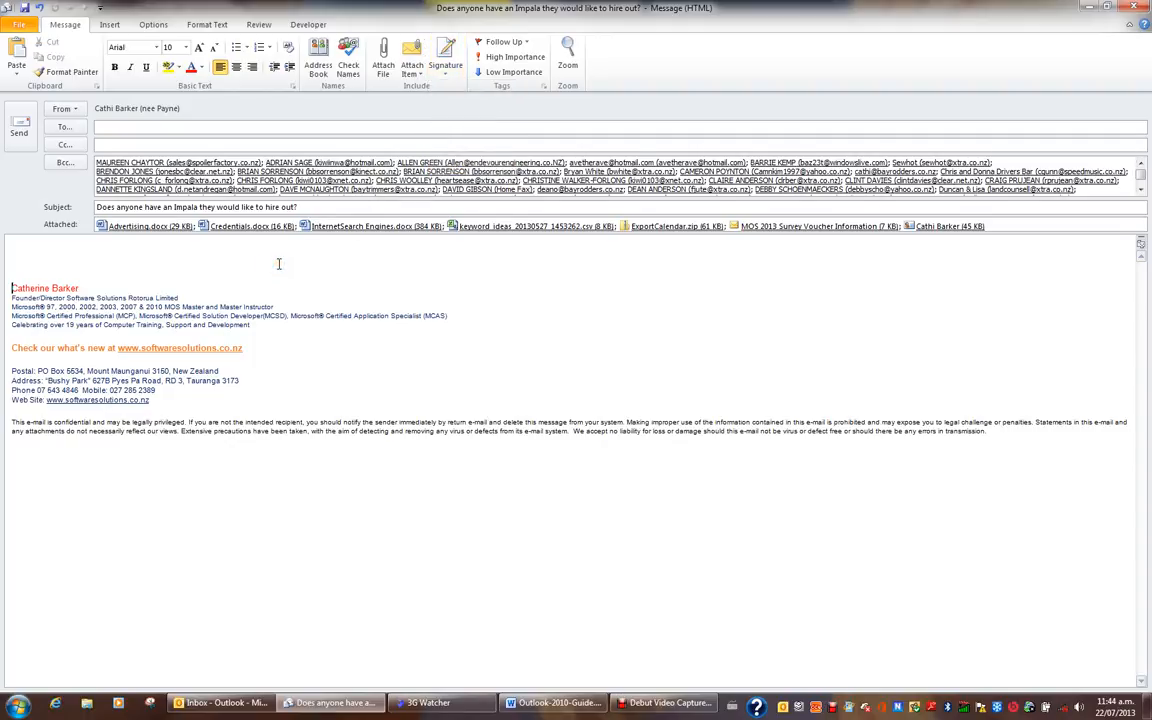